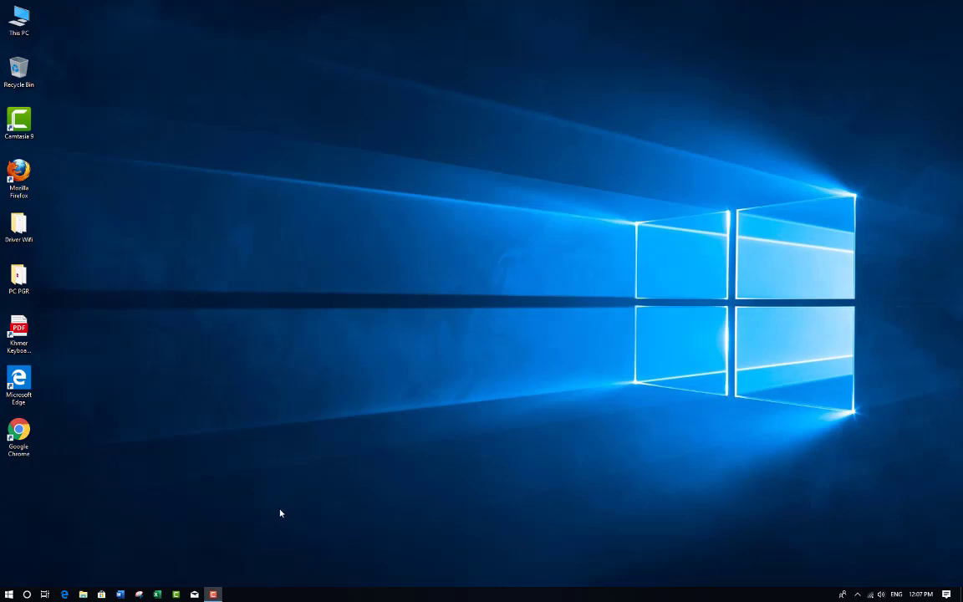
right_click(355, 237)
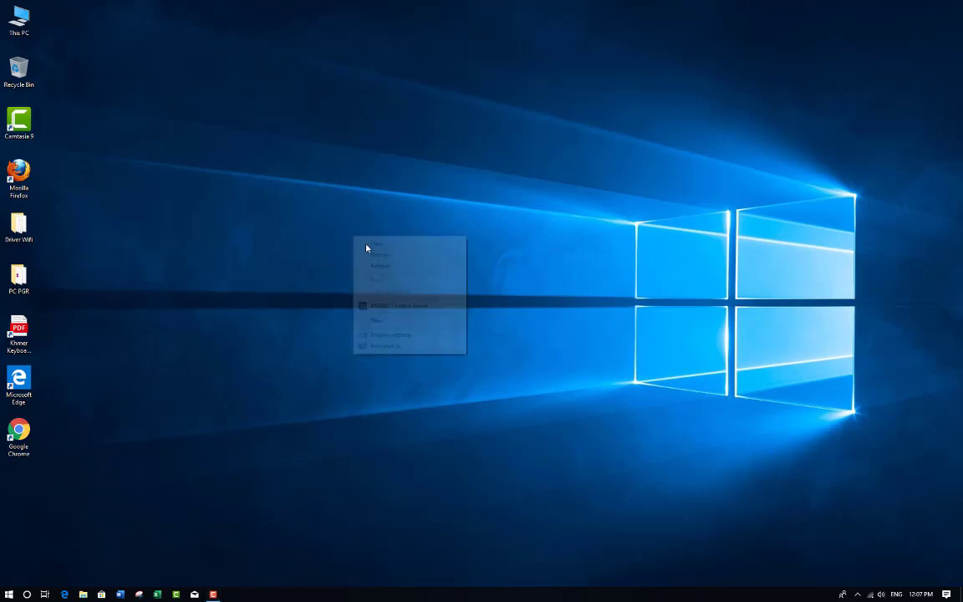
click(405, 266)
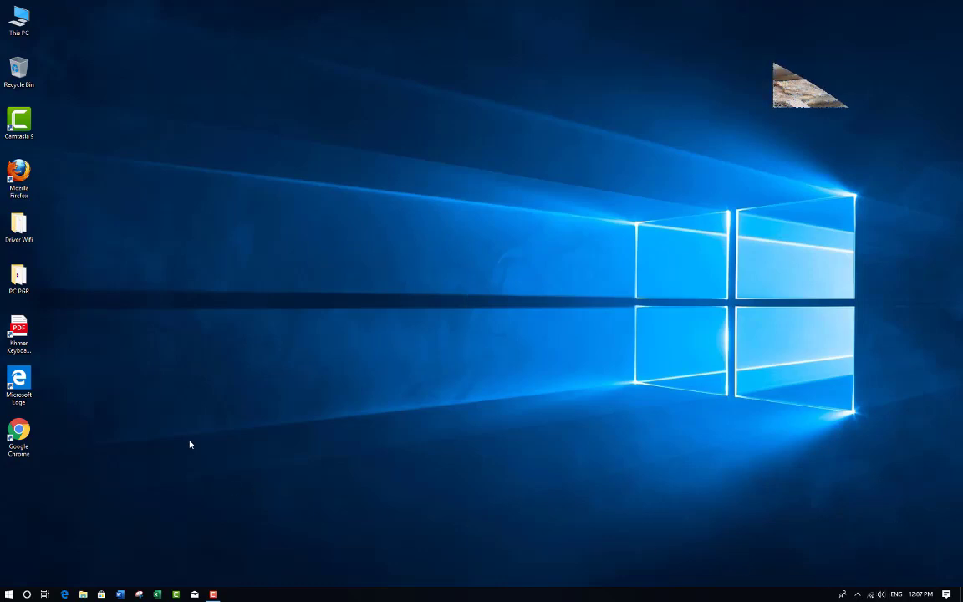
right_click(187, 296)
click(226, 324)
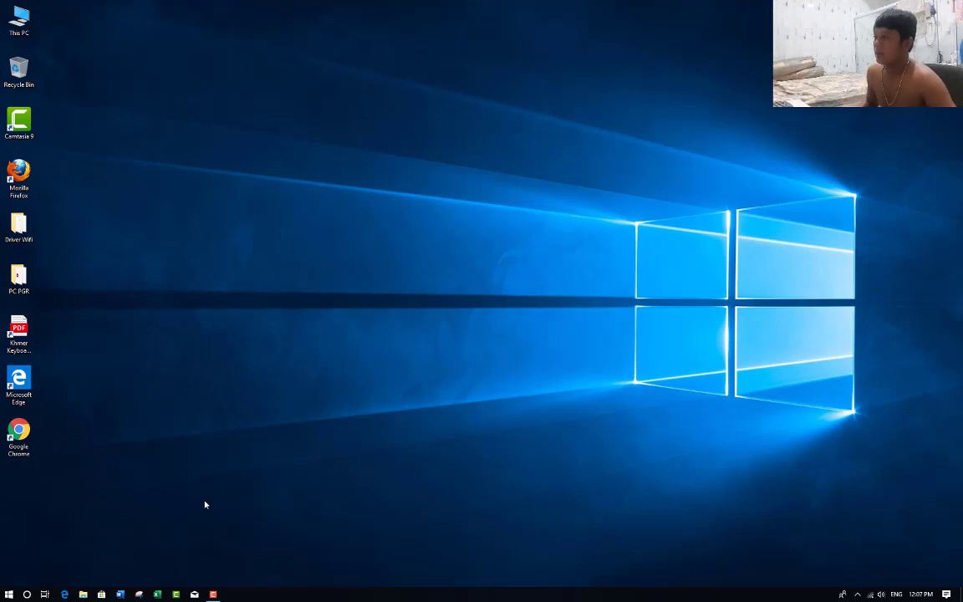
right_click(138, 293)
click(171, 323)
right_click(196, 224)
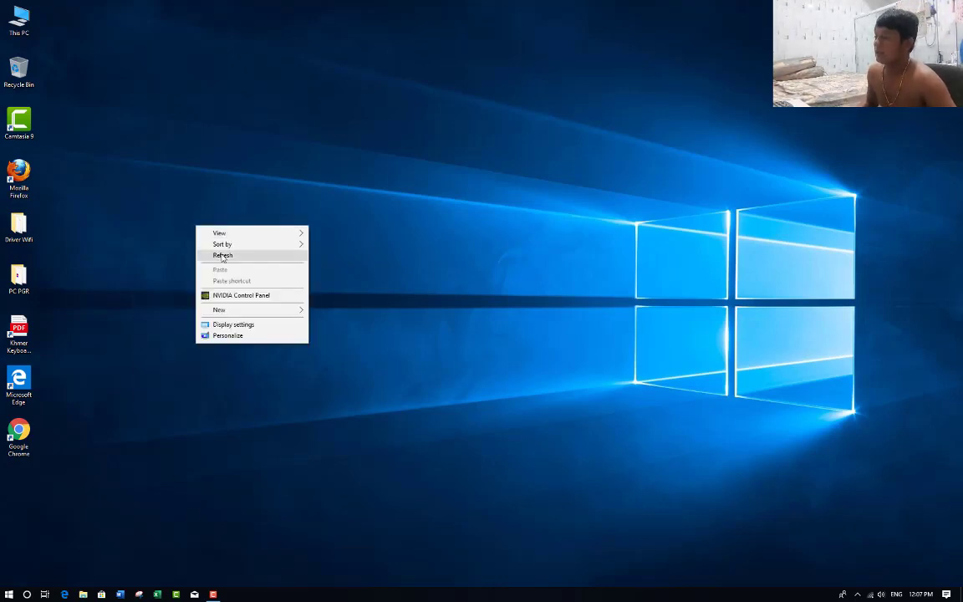
click(229, 253)
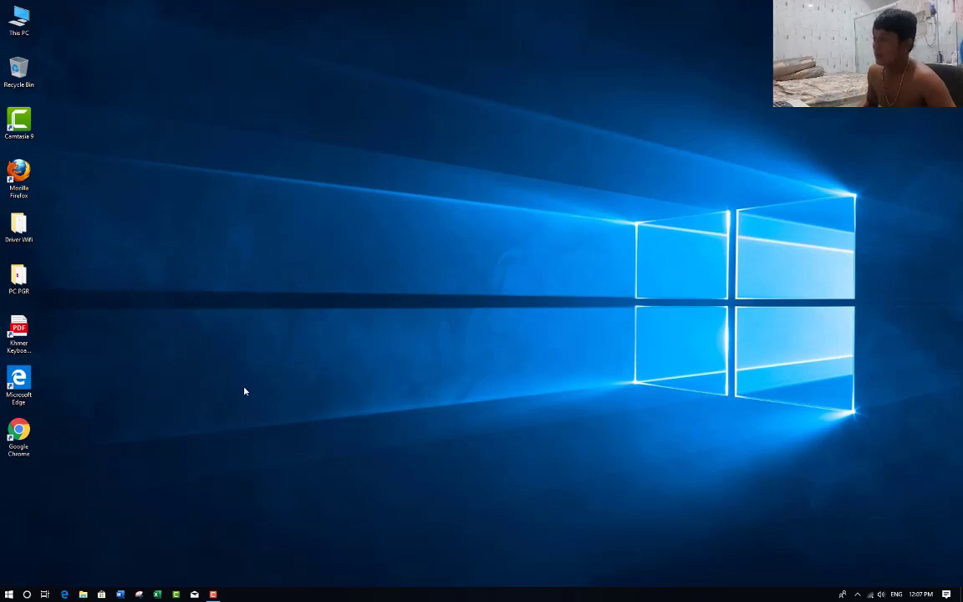
Launch the Khmer Unicode installer from the KhmerUnicode2.0.1 WinRAR archive in the PC PGR folder.
double_click(15, 276)
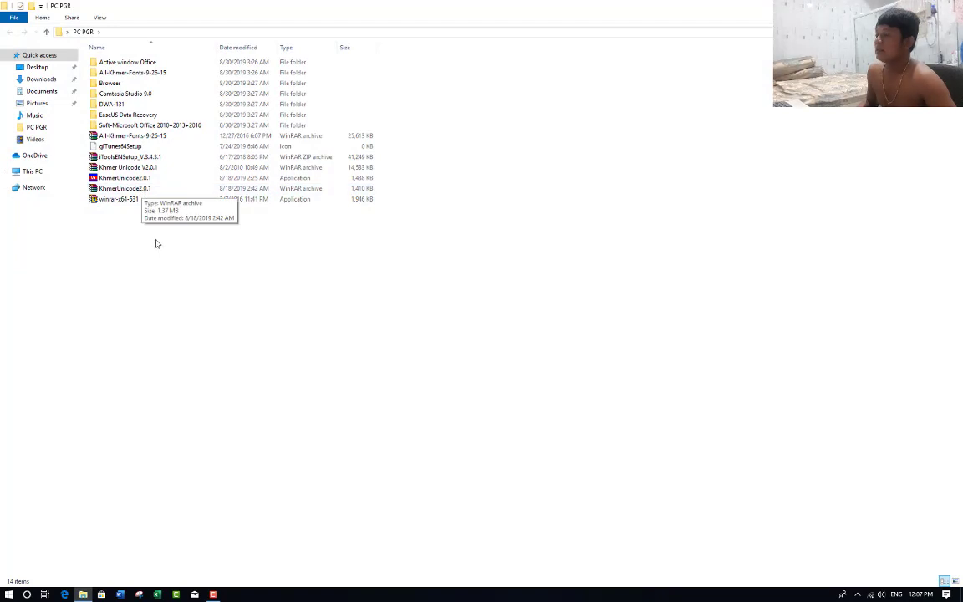
double_click(143, 190)
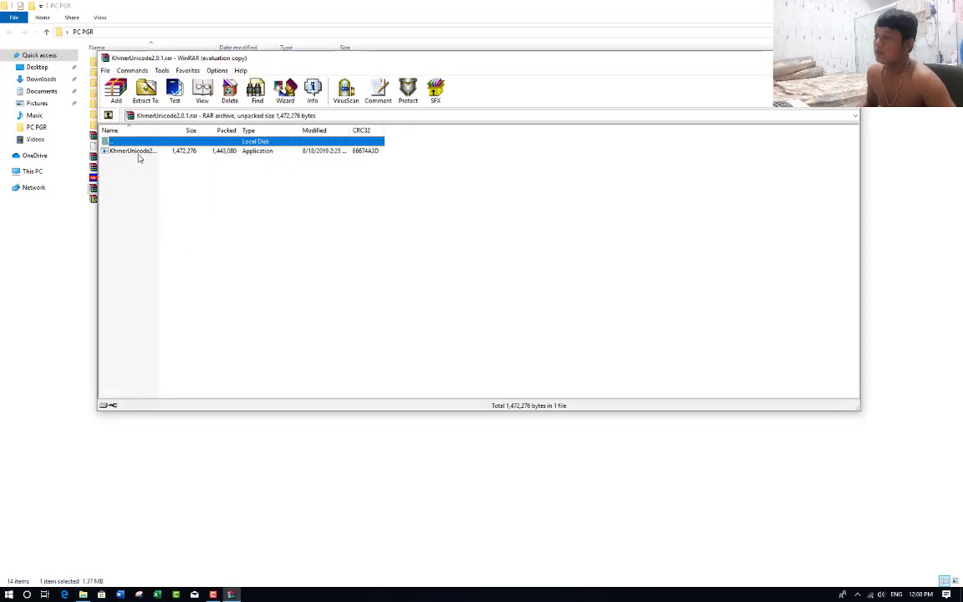
click(140, 154)
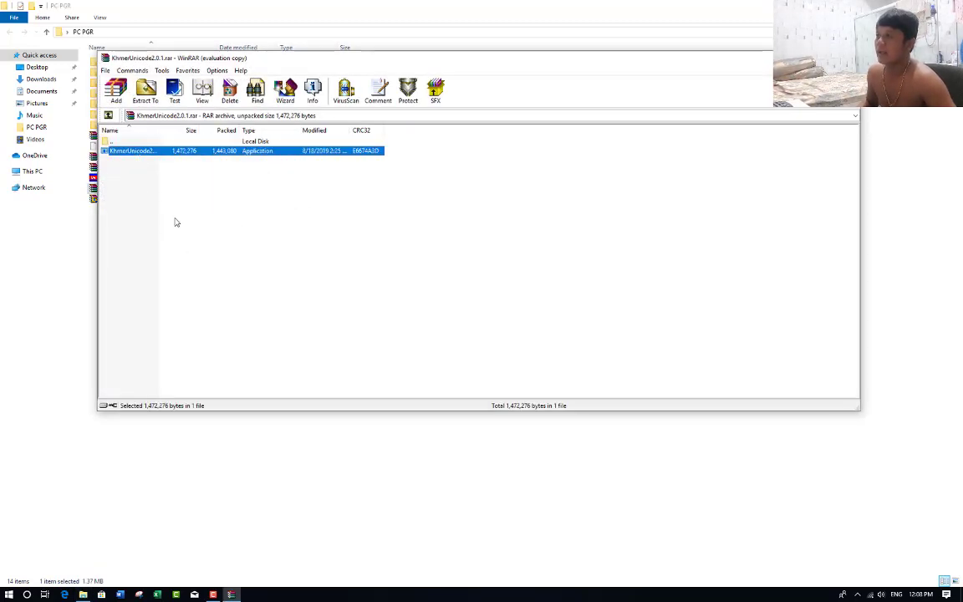
double_click(164, 155)
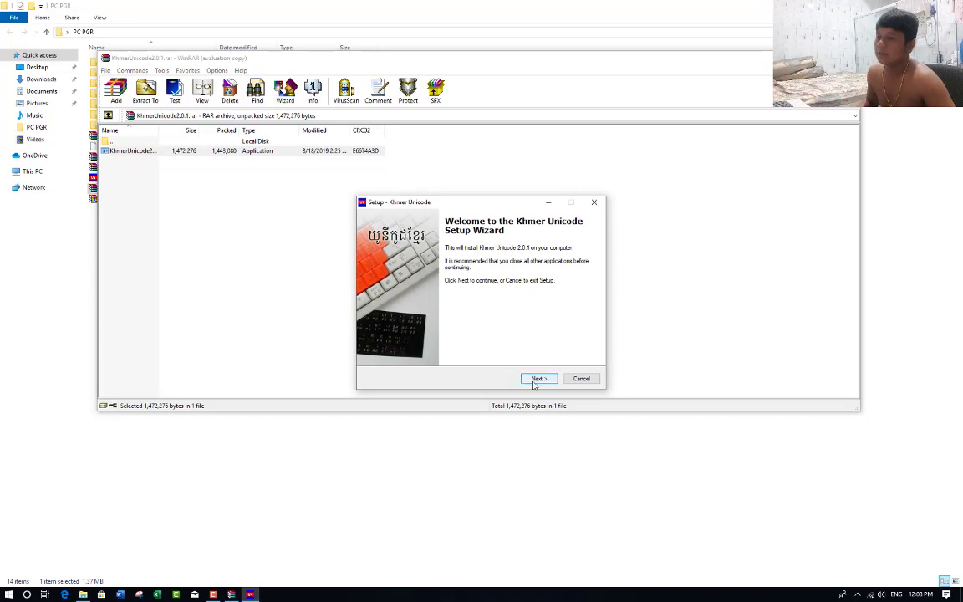
Install Khmer Unicode 2.0.1 in the default destination folder, finish the setup wizard and return to the desktop.
click(536, 380)
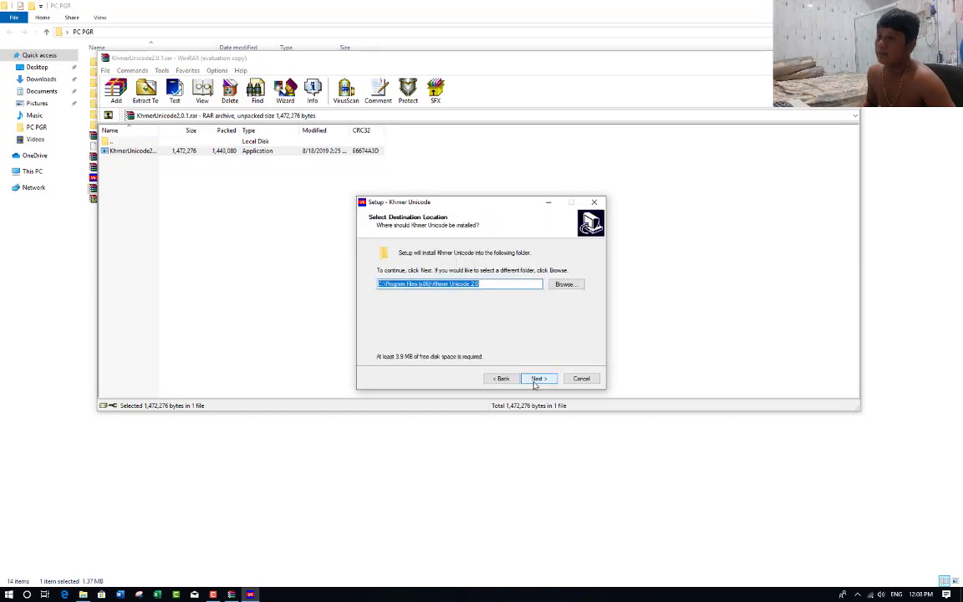
click(536, 380)
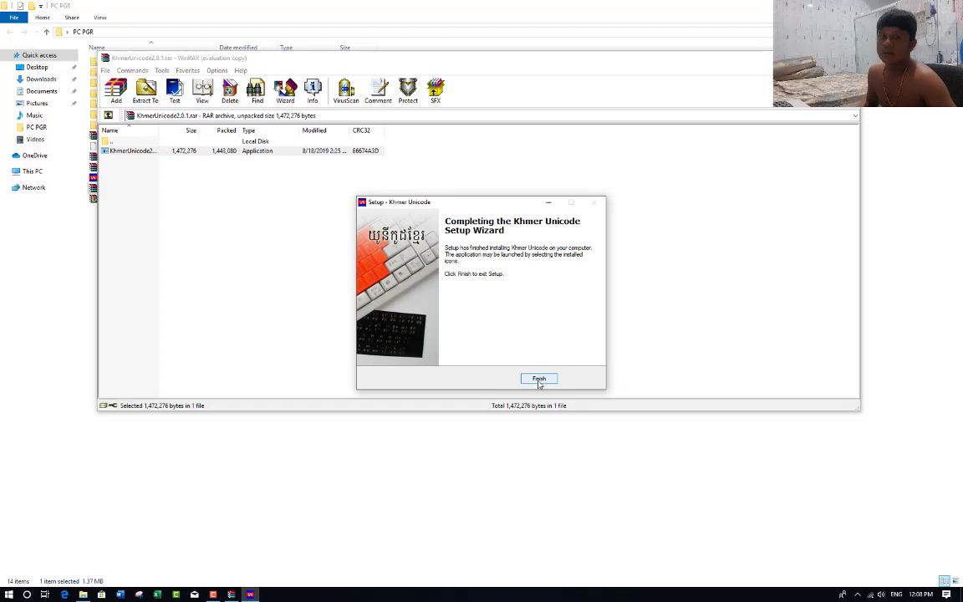
click(539, 380)
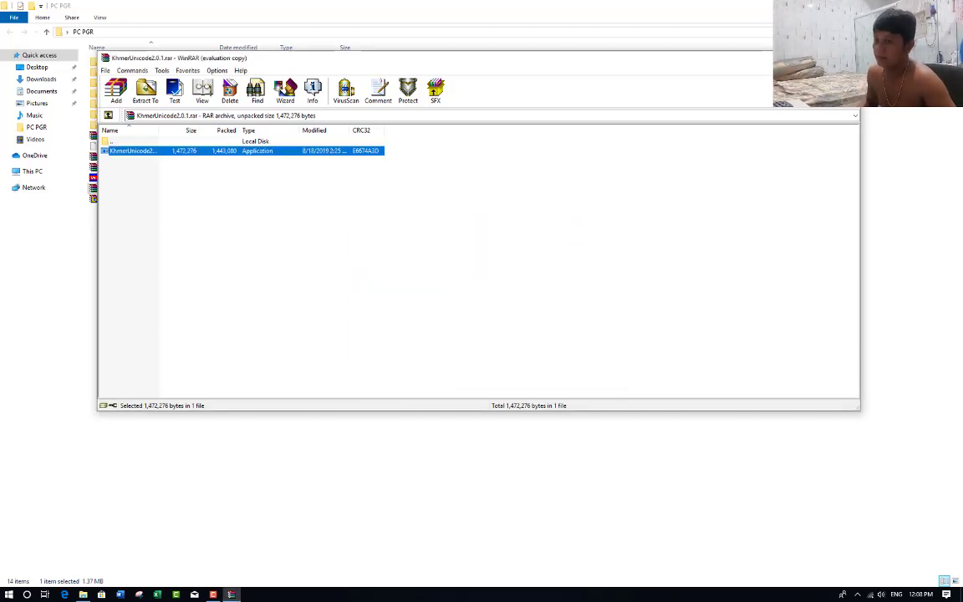
click(847, 58)
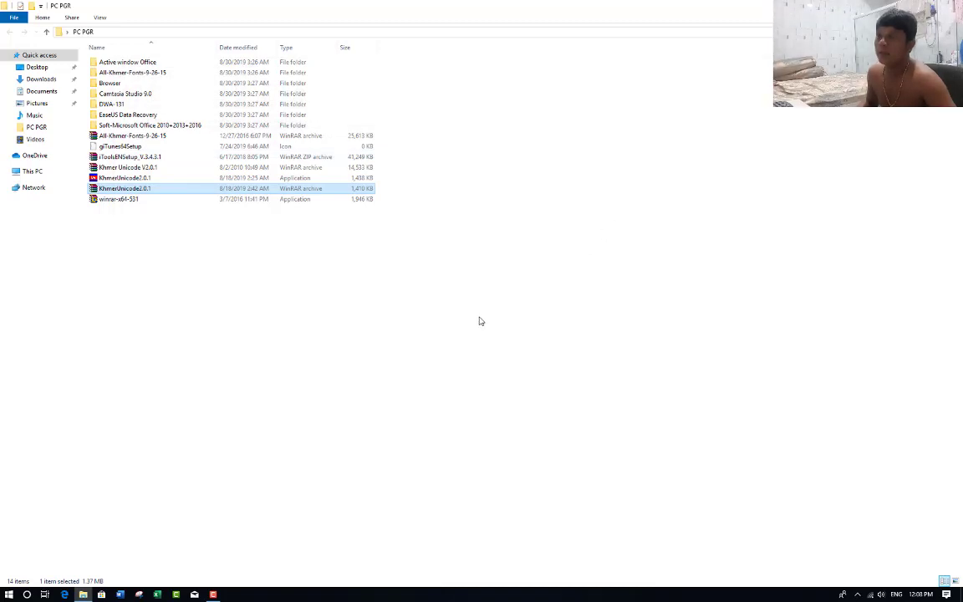
key(super+d)
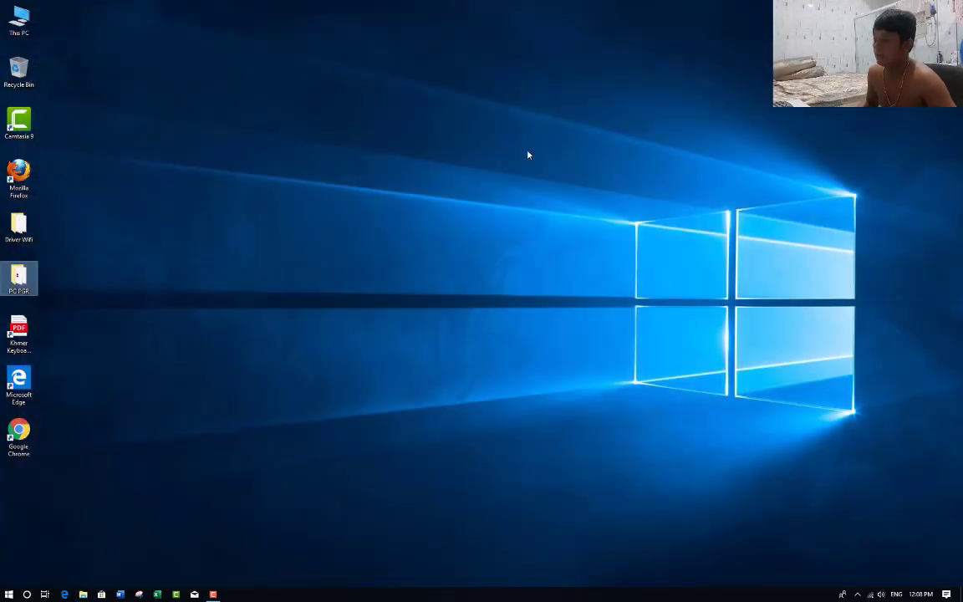
right_click(263, 146)
click(288, 174)
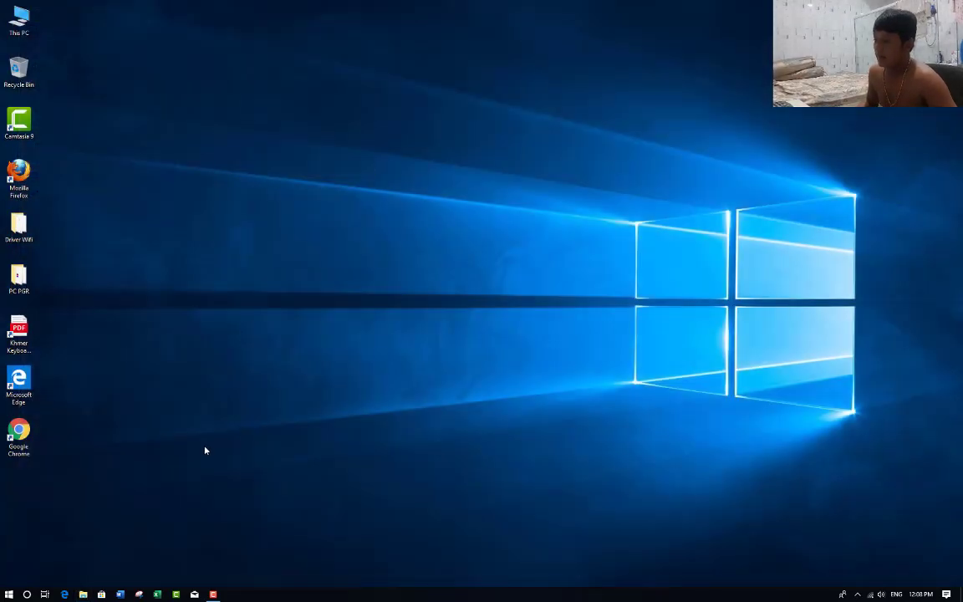
Switch to Word and enter the test text "sgfdsgfdsgfdsgfdsgfdsgsfdhgfdhgfdgfdh" in a blank document, dismissing the Google Drive plug-in notice.
click(120, 594)
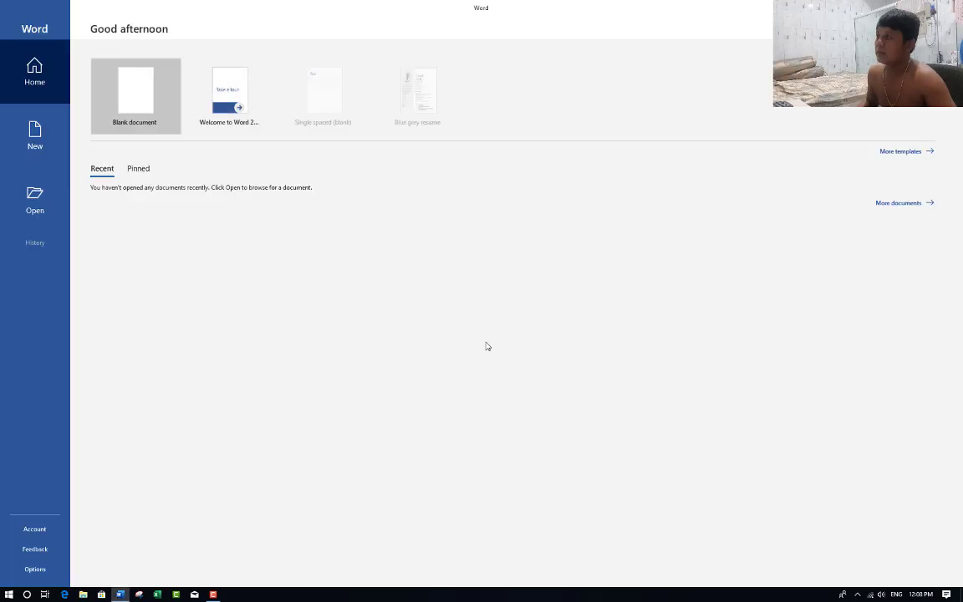
click(134, 94)
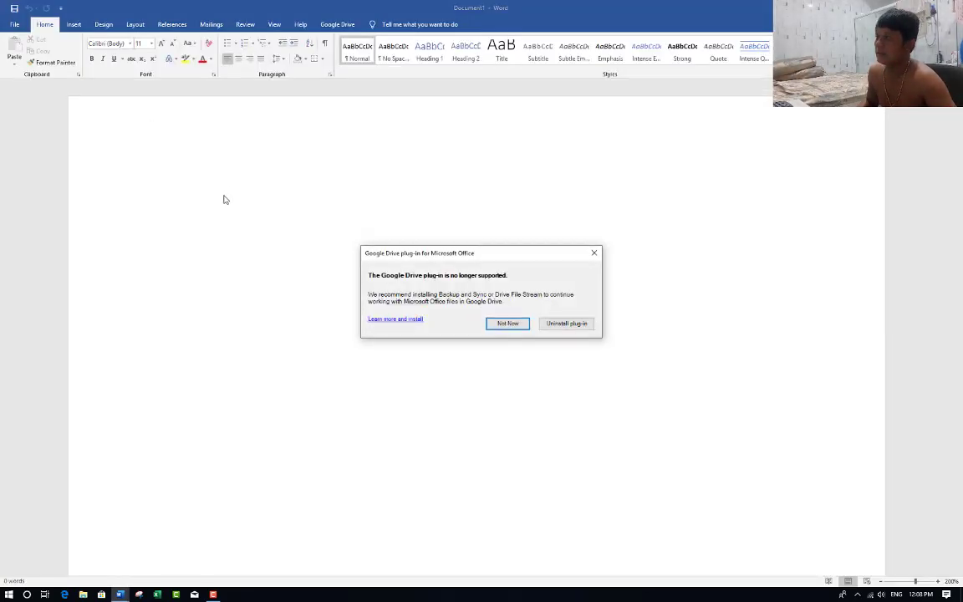
click(594, 252)
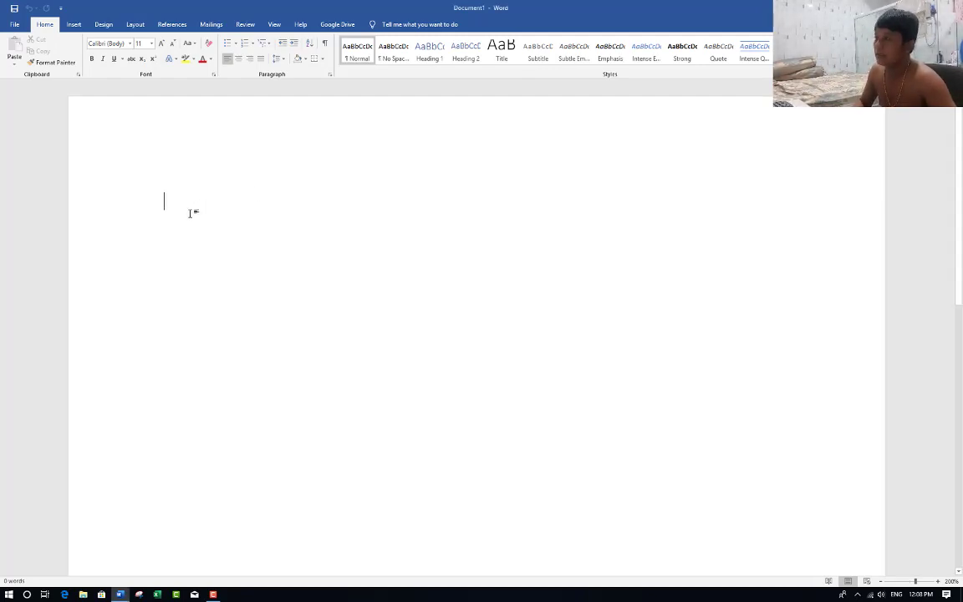
text(sgfdsgfdsgfdsgfds)
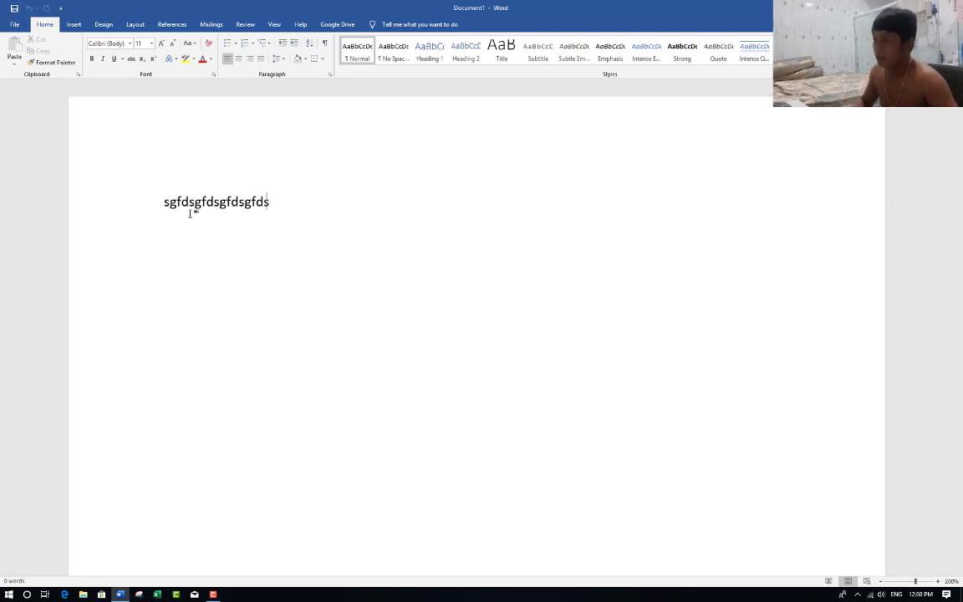
text(gsfdhgfdhgfdgfdh)
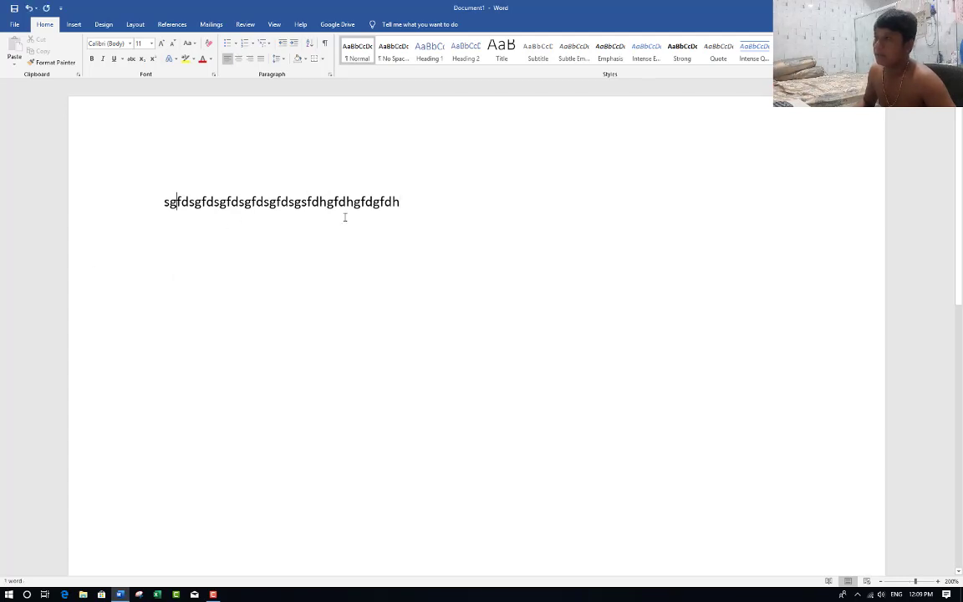
Delete the test text from the document and close Word, discarding the document.
click(164, 201)
drag(164, 202, 490, 200)
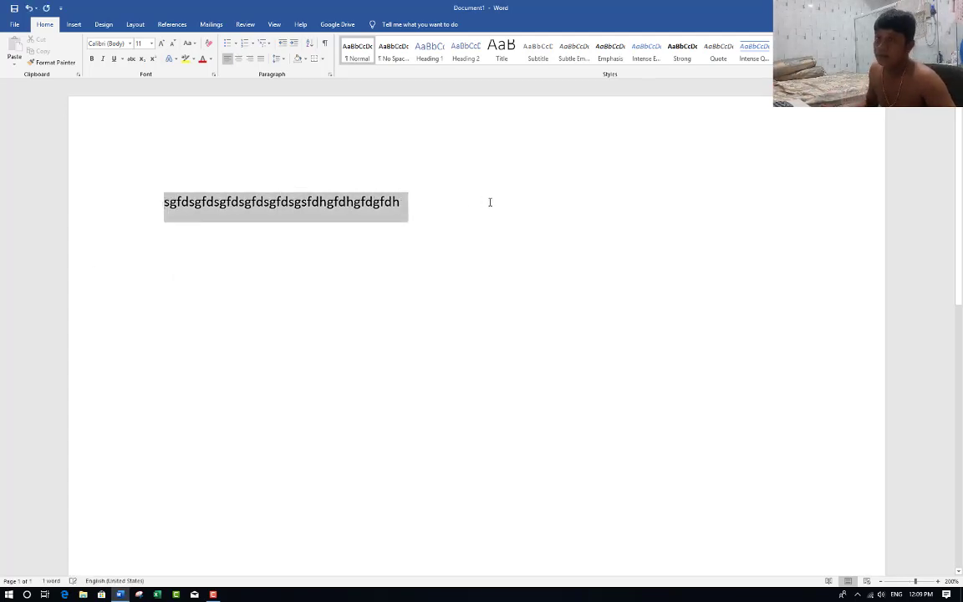
key(BackSpace)
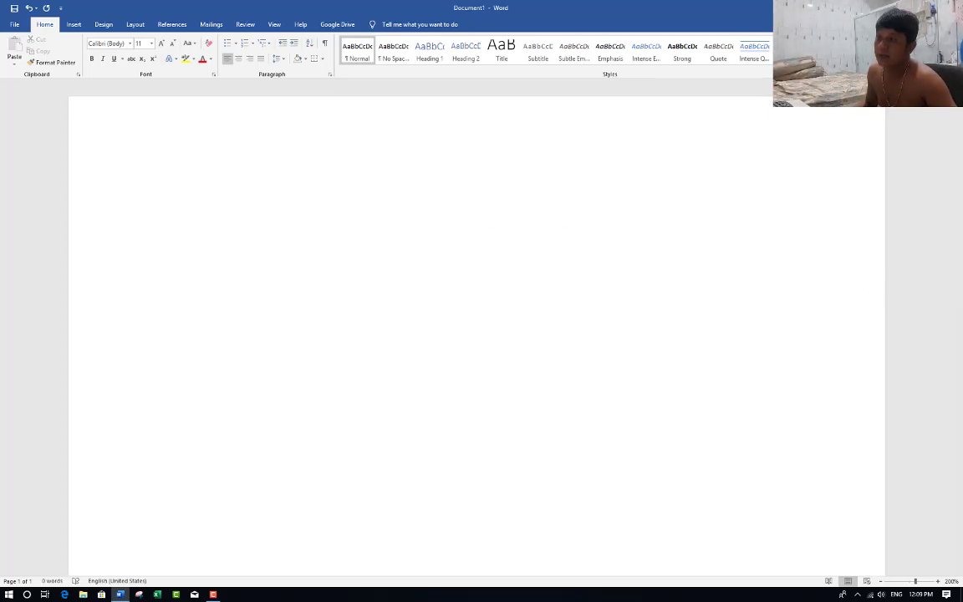
click(944, 7)
click(484, 317)
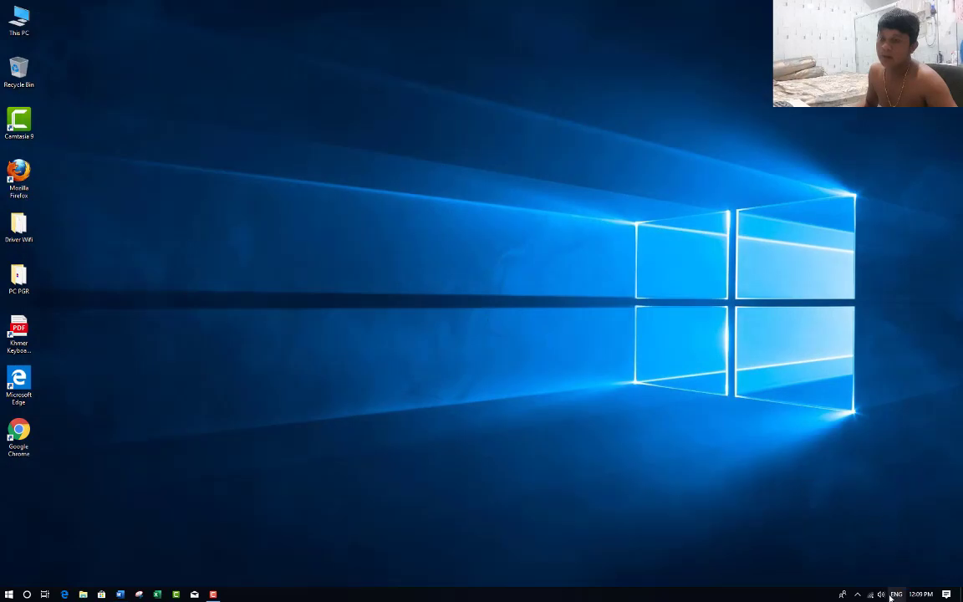
click(858, 594)
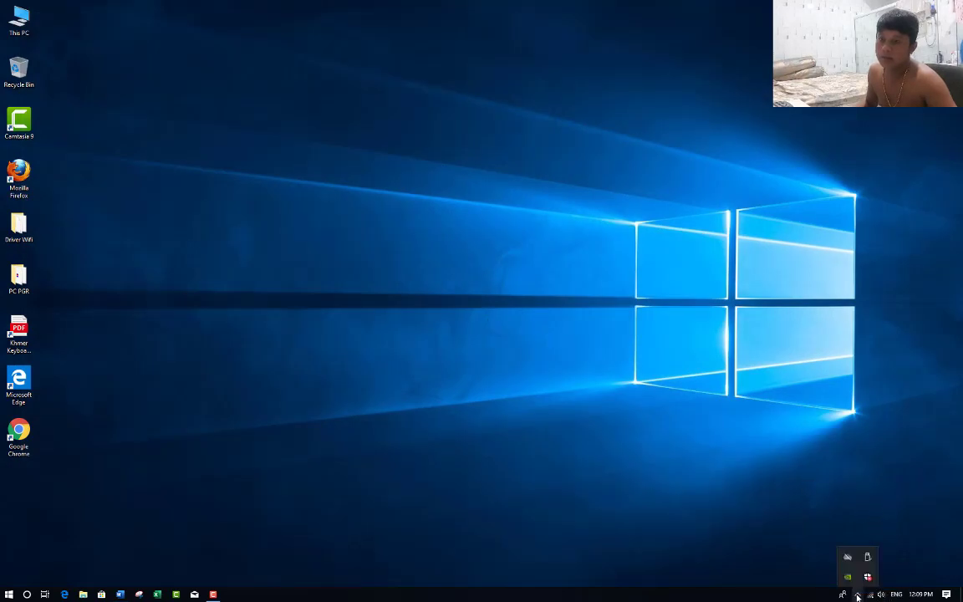
click(881, 595)
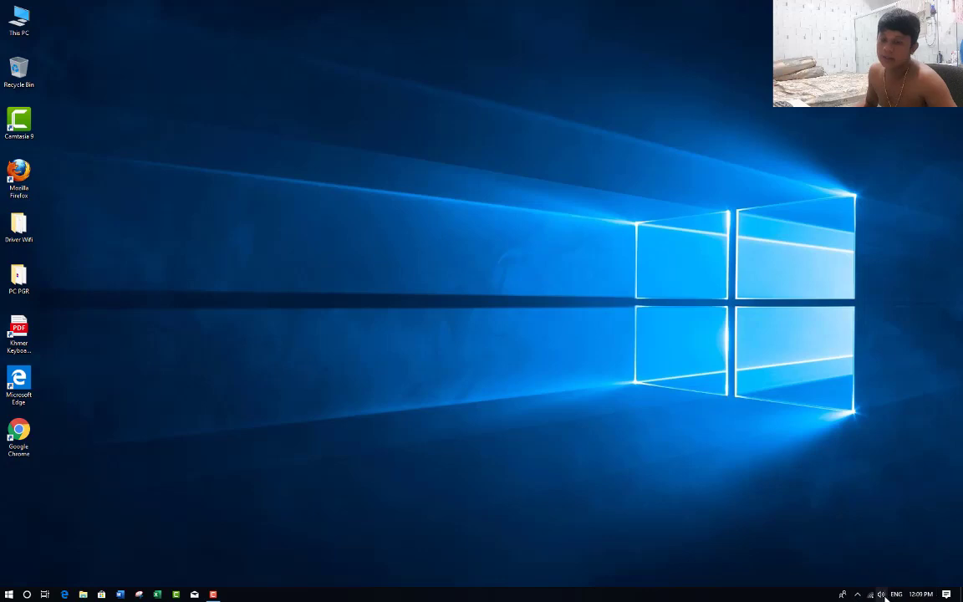
Open the Windows language preferences and remove Khmer from the preferred languages.
click(894, 595)
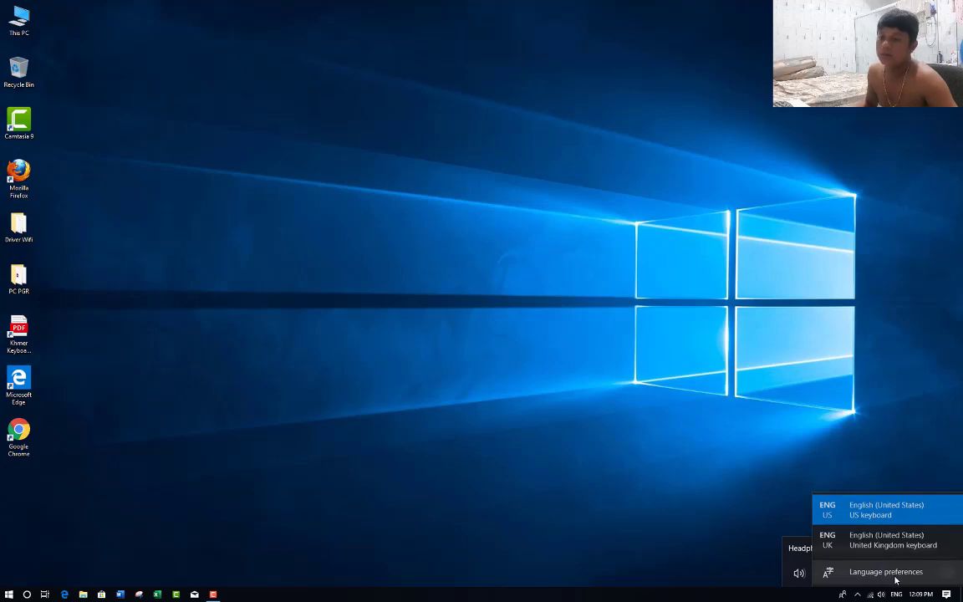
click(897, 579)
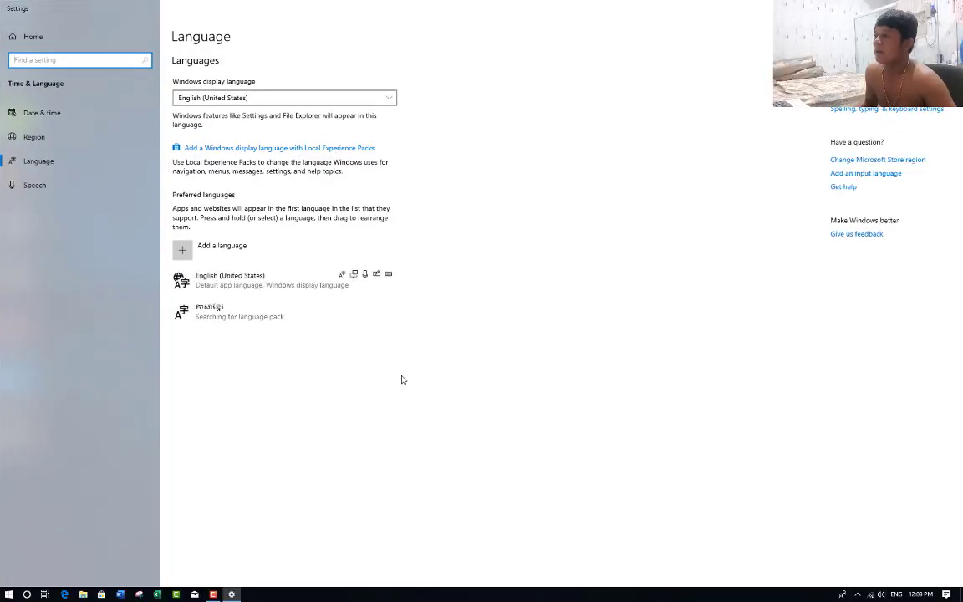
click(206, 315)
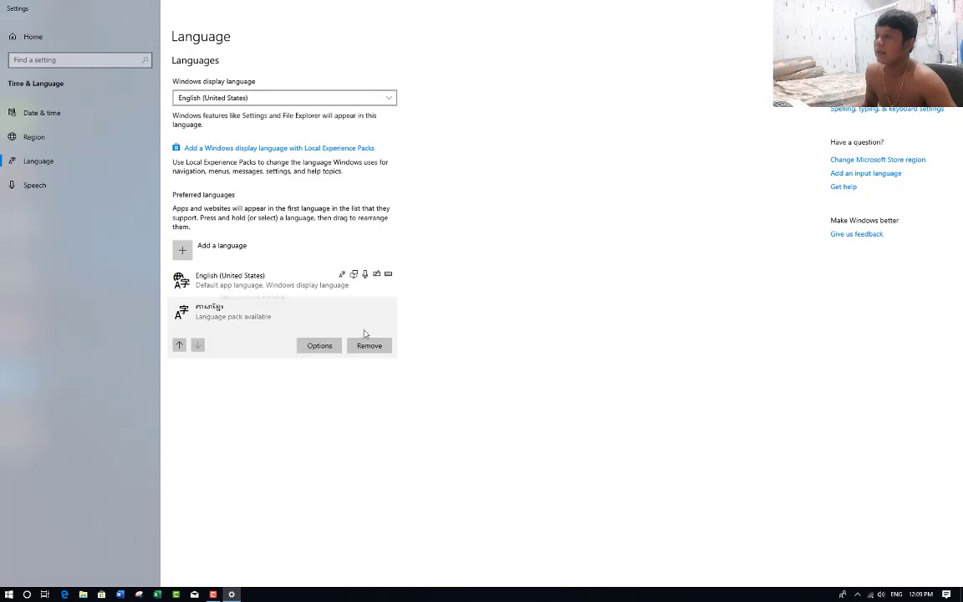
click(354, 348)
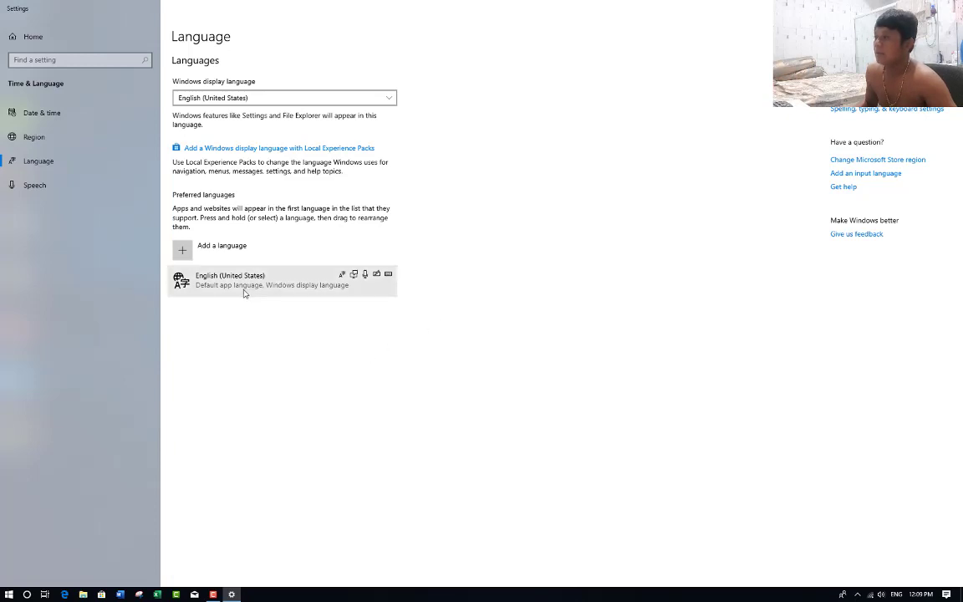
Add Khmer as a preferred language, installing its language pack and setting it as the Windows display language.
click(202, 252)
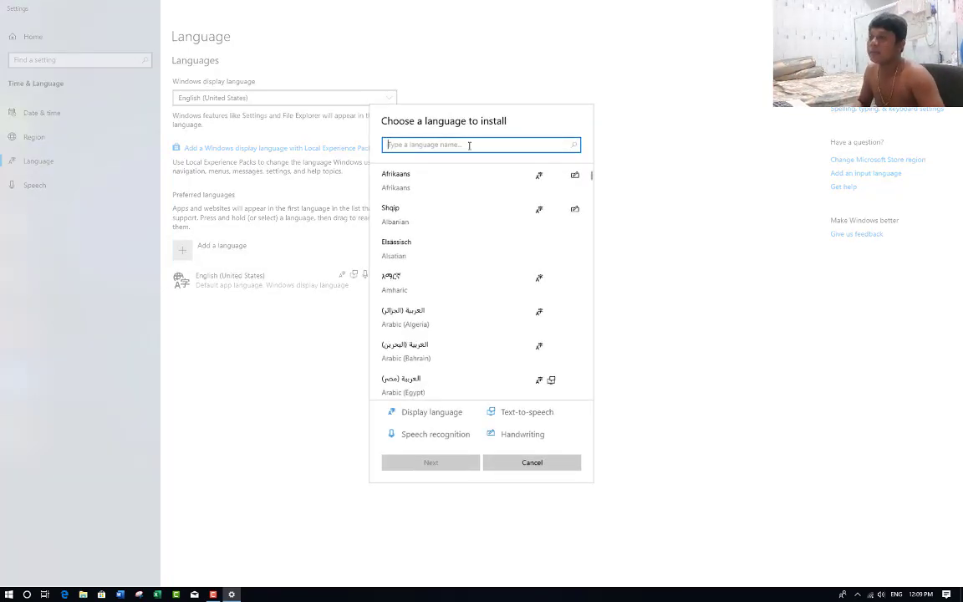
text(kh)
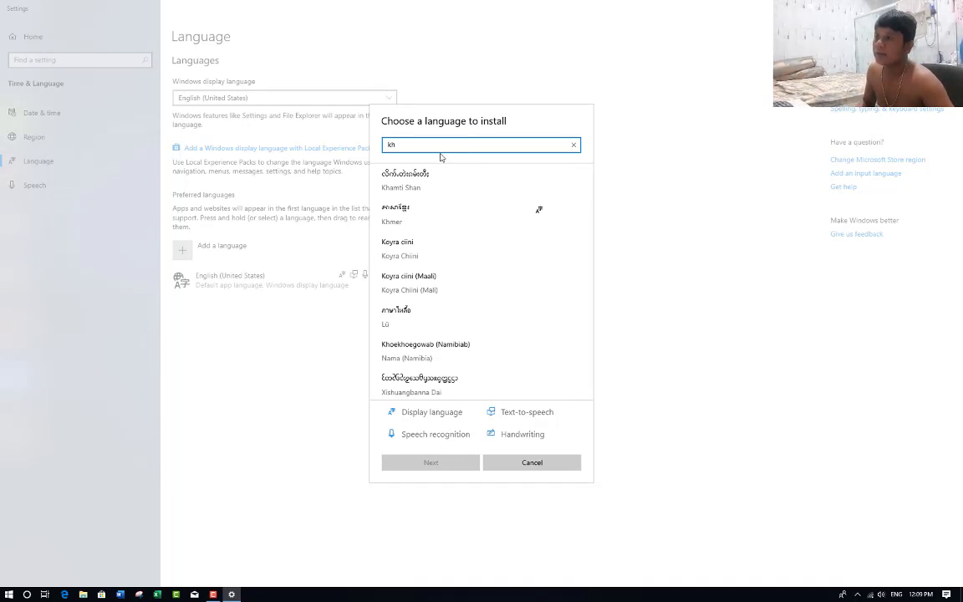
click(400, 222)
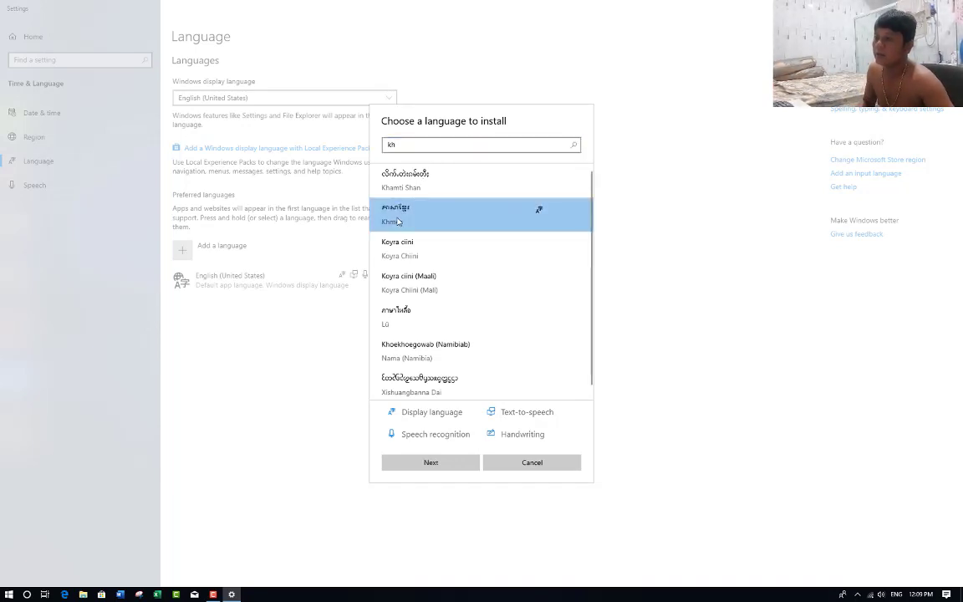
click(410, 463)
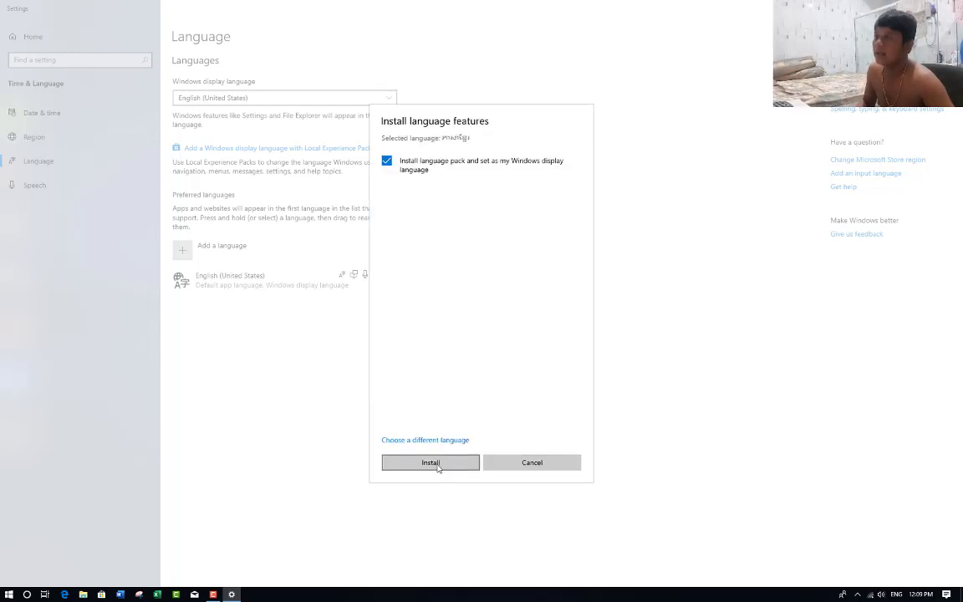
click(430, 463)
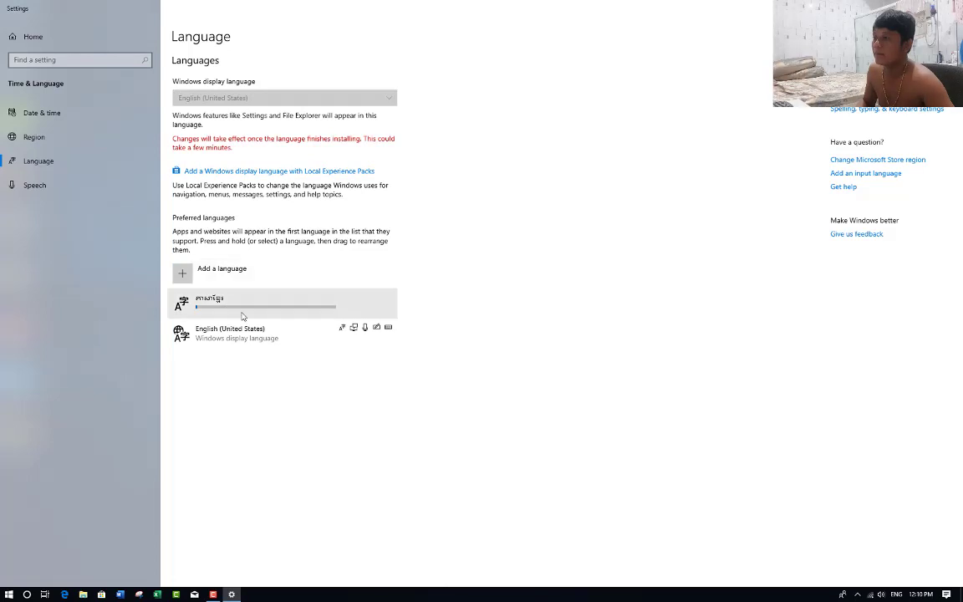
click(241, 313)
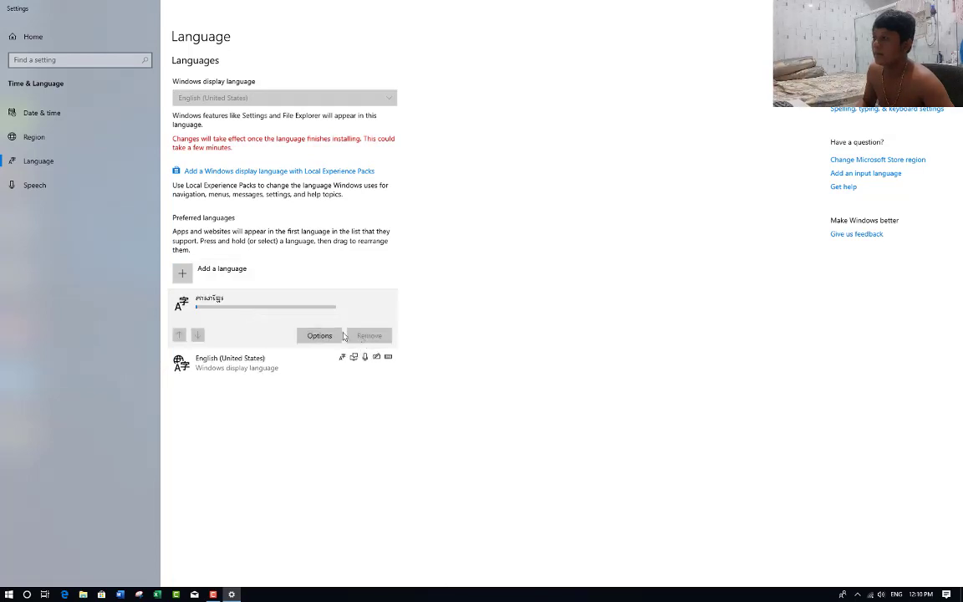
click(215, 274)
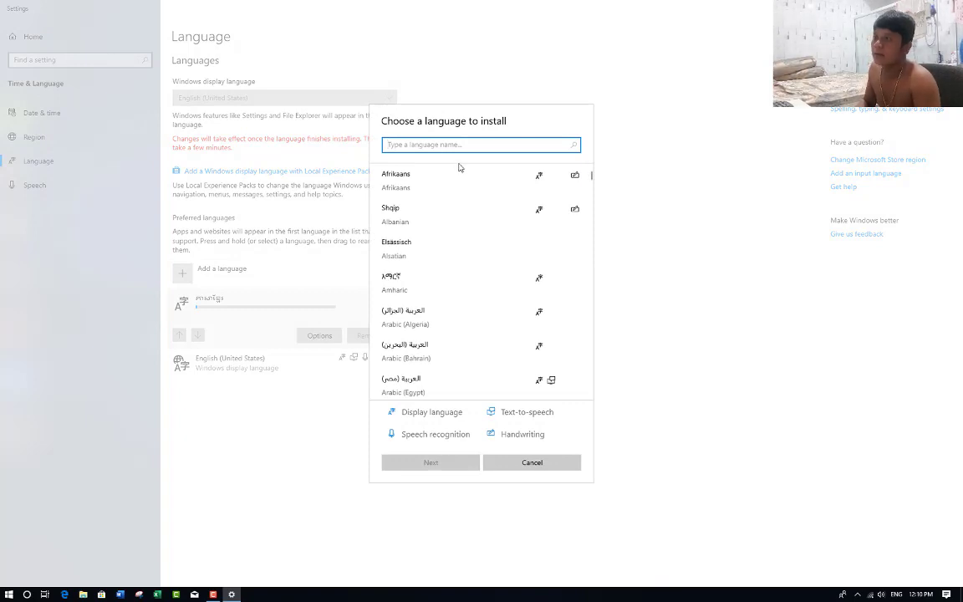
text(khm)
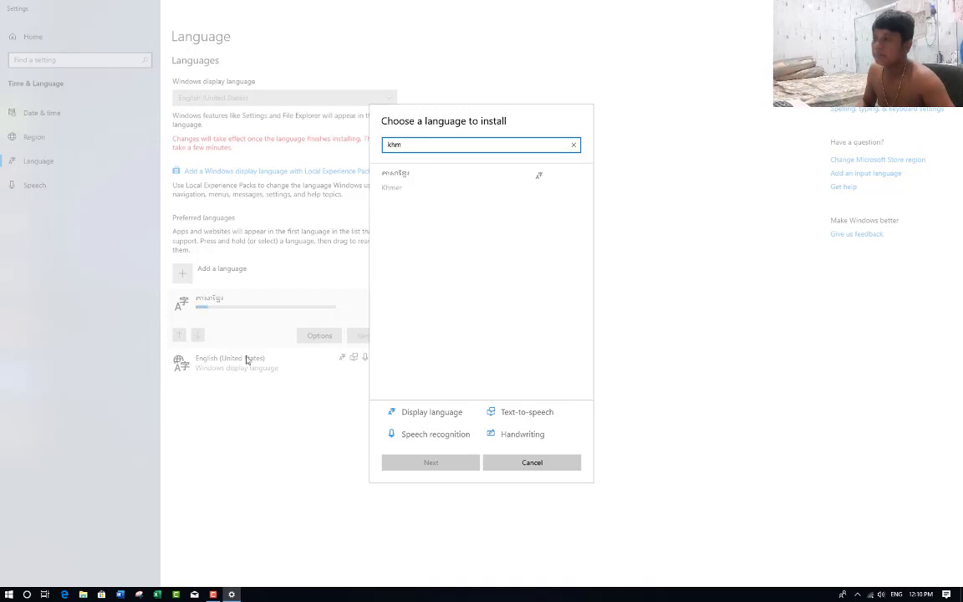
click(529, 462)
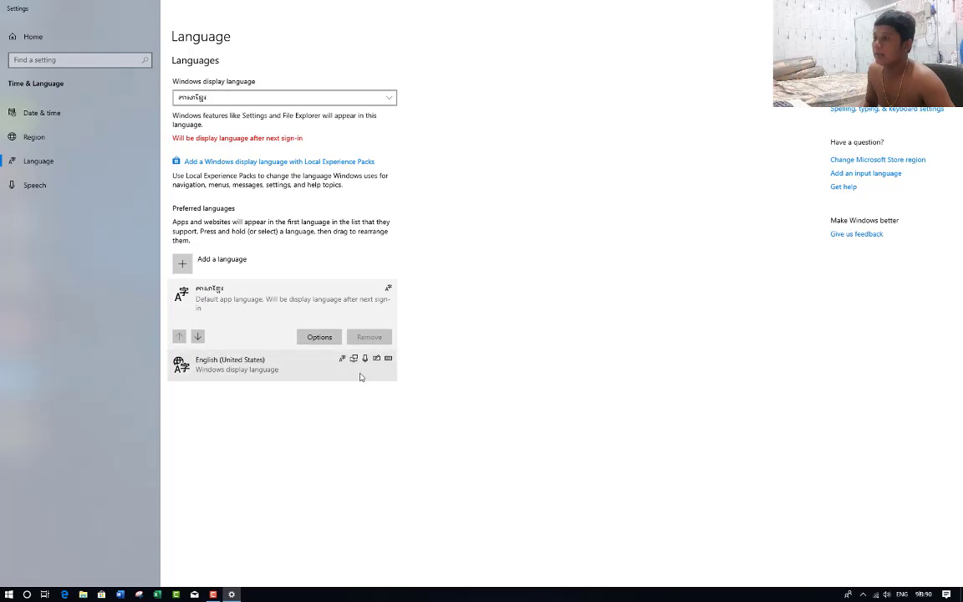
Move Khmer below English (United States) in the preferred languages list.
click(237, 299)
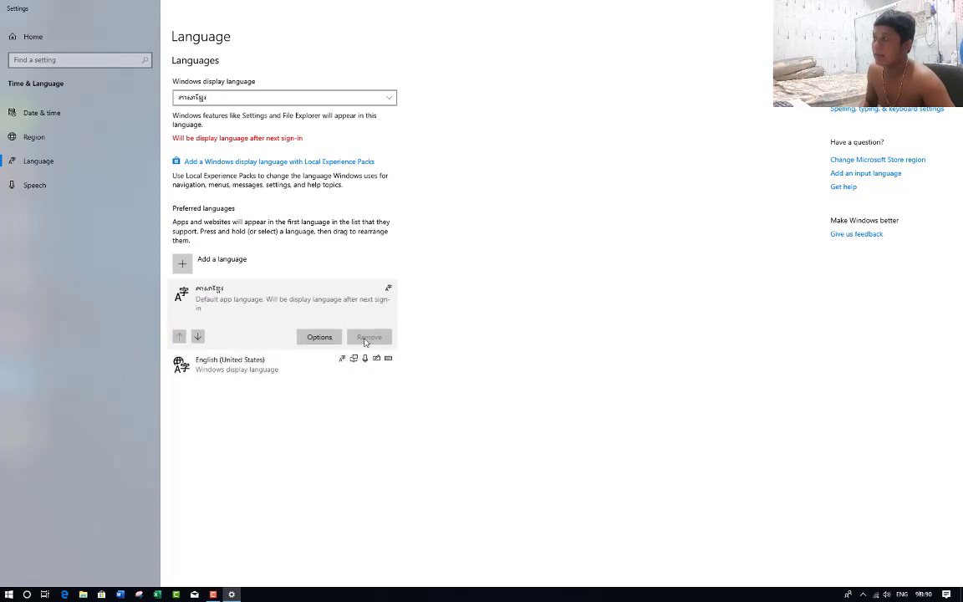
click(198, 337)
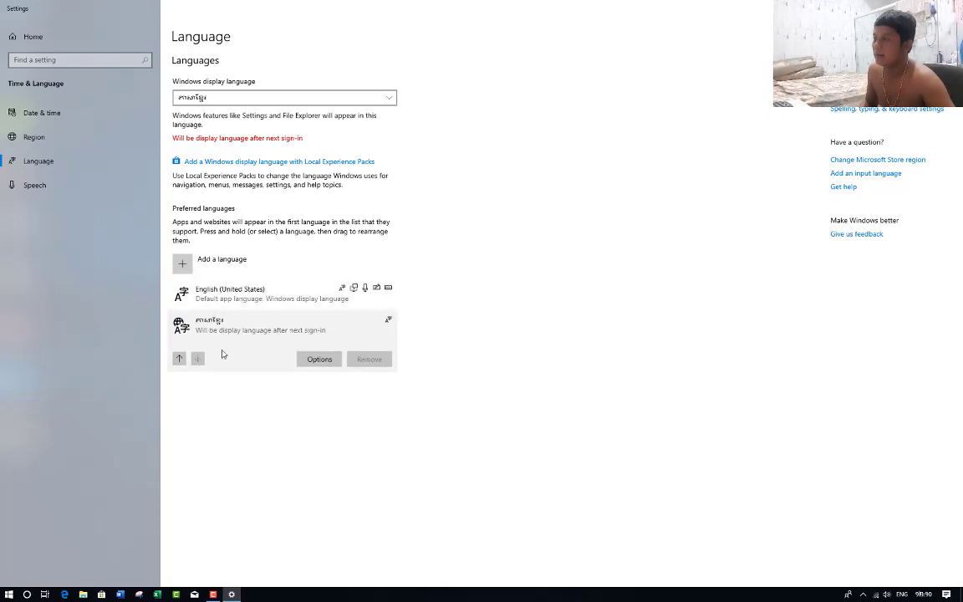
click(218, 293)
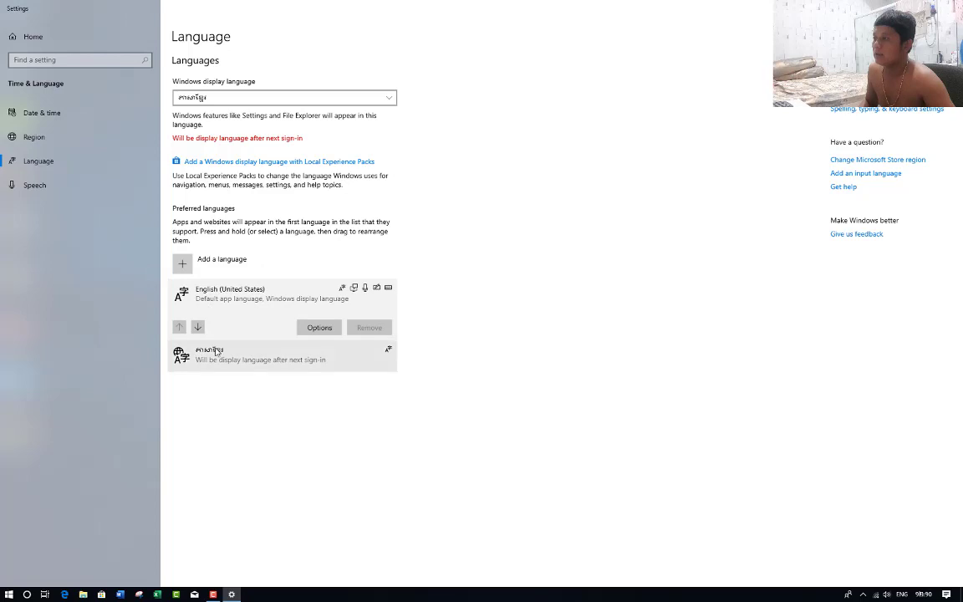
Add the Khmer (NIDA) keyboard in the Khmer language options and close Settings.
click(213, 355)
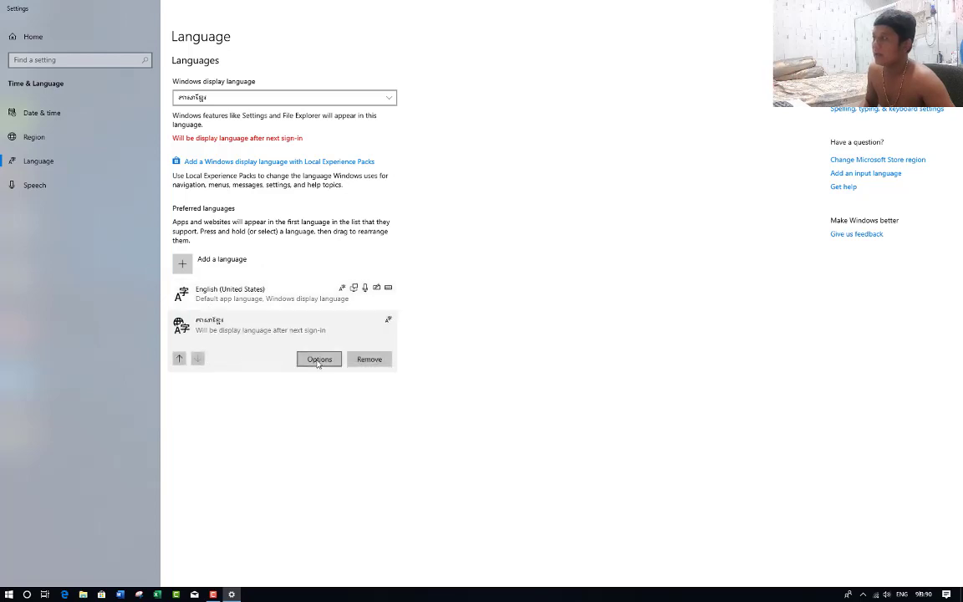
click(318, 361)
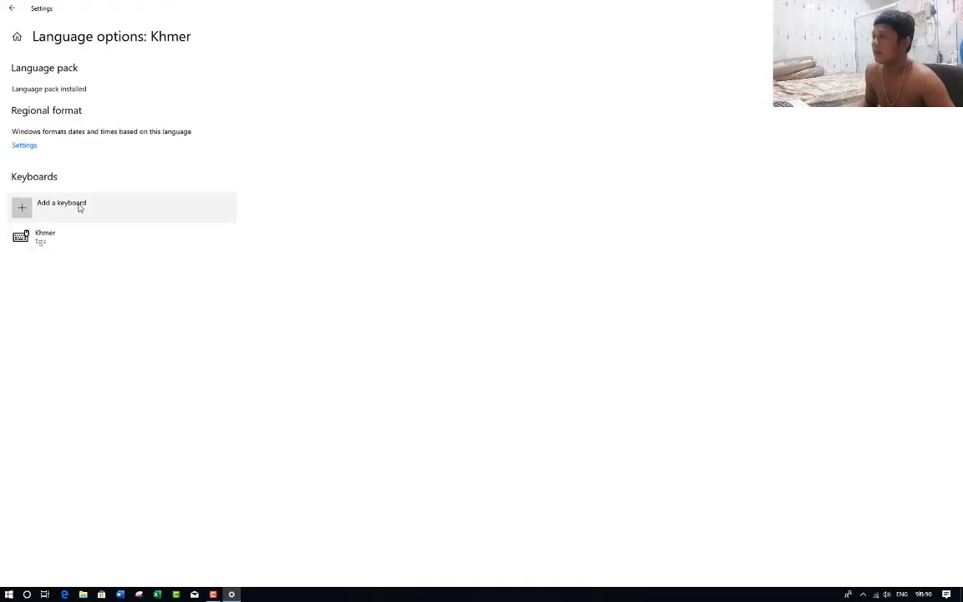
click(26, 210)
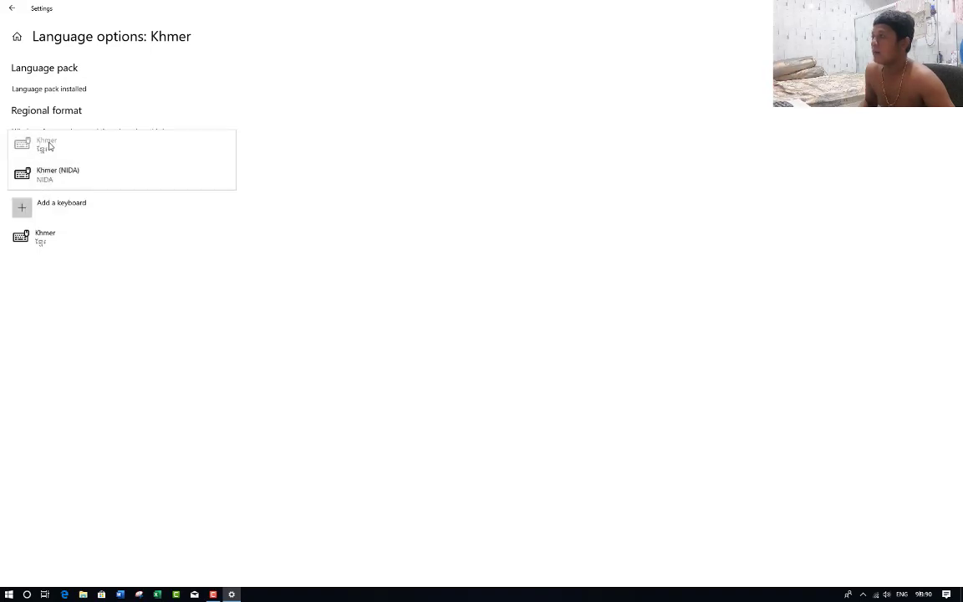
click(77, 175)
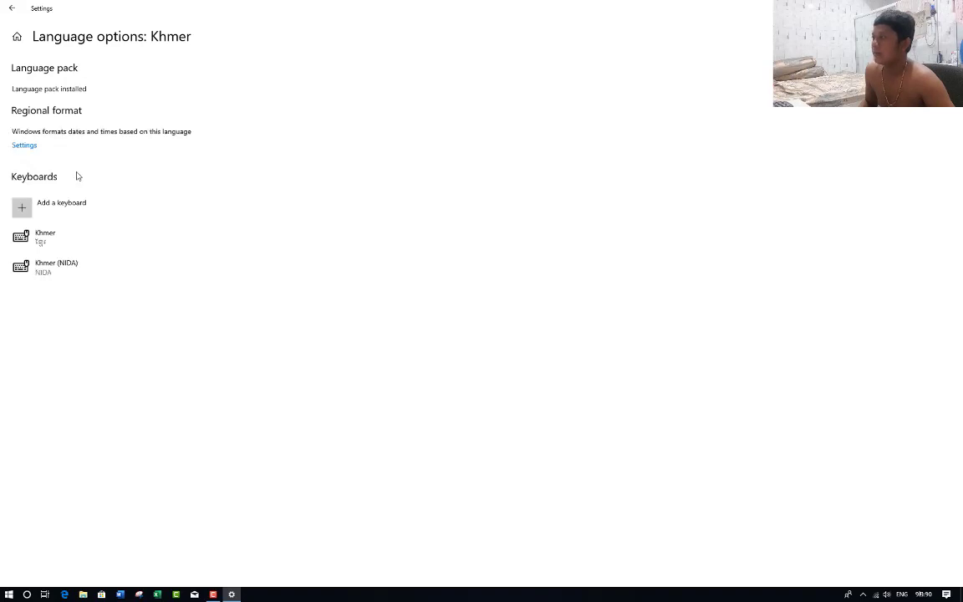
click(59, 279)
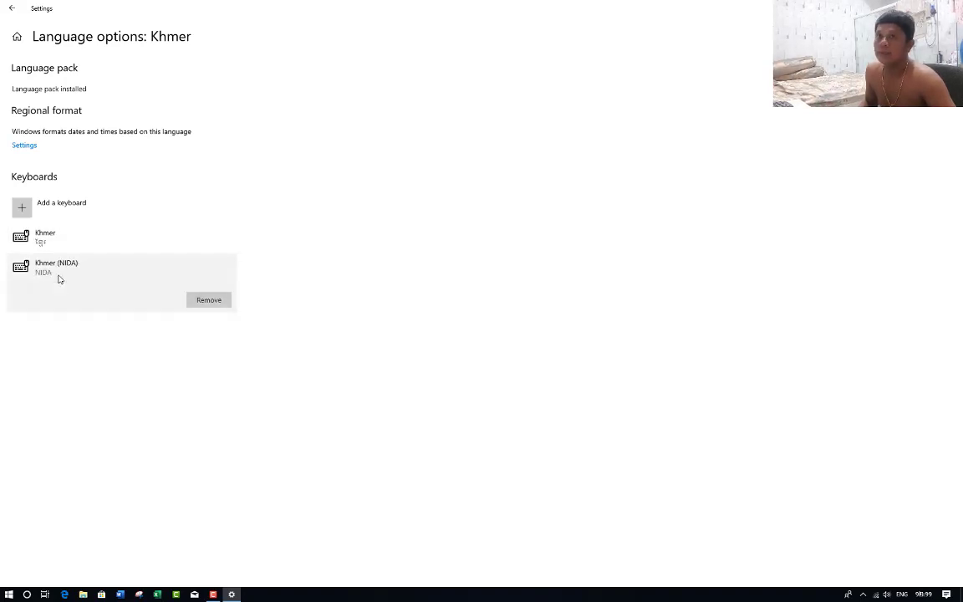
click(230, 208)
key(alt+F4)
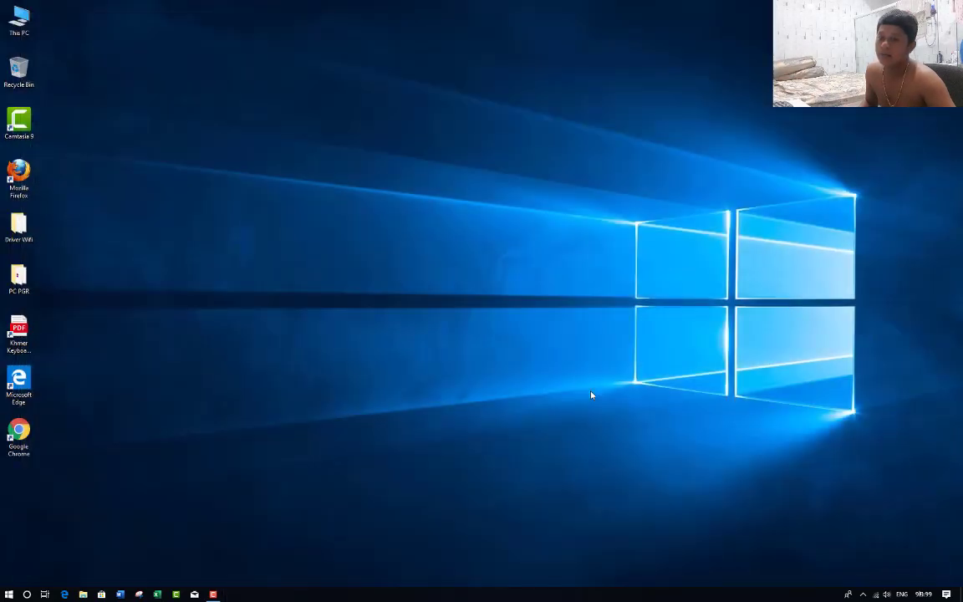
Refresh the desktop and view the list of available input languages and keyboards.
right_click(565, 363)
click(591, 392)
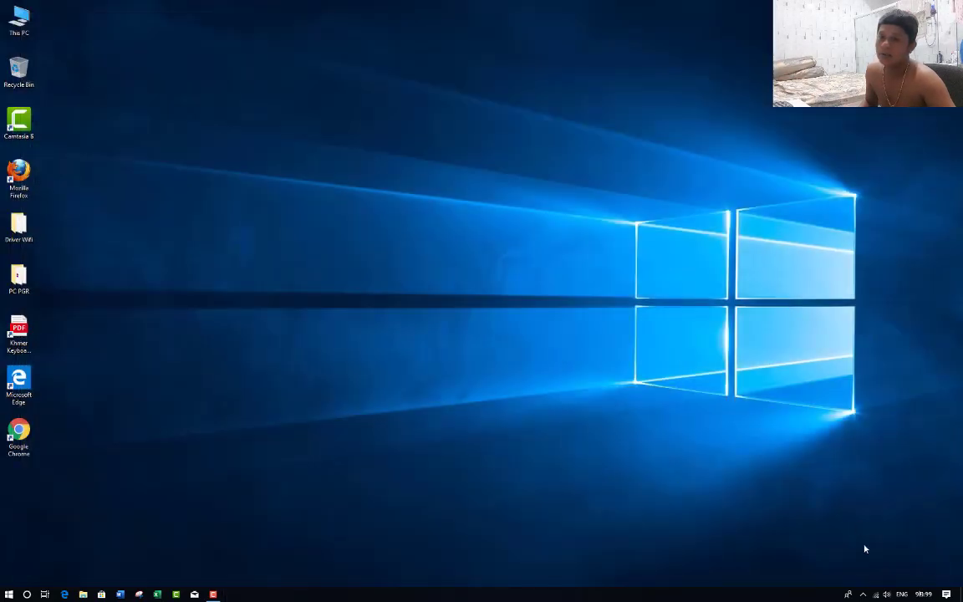
click(902, 595)
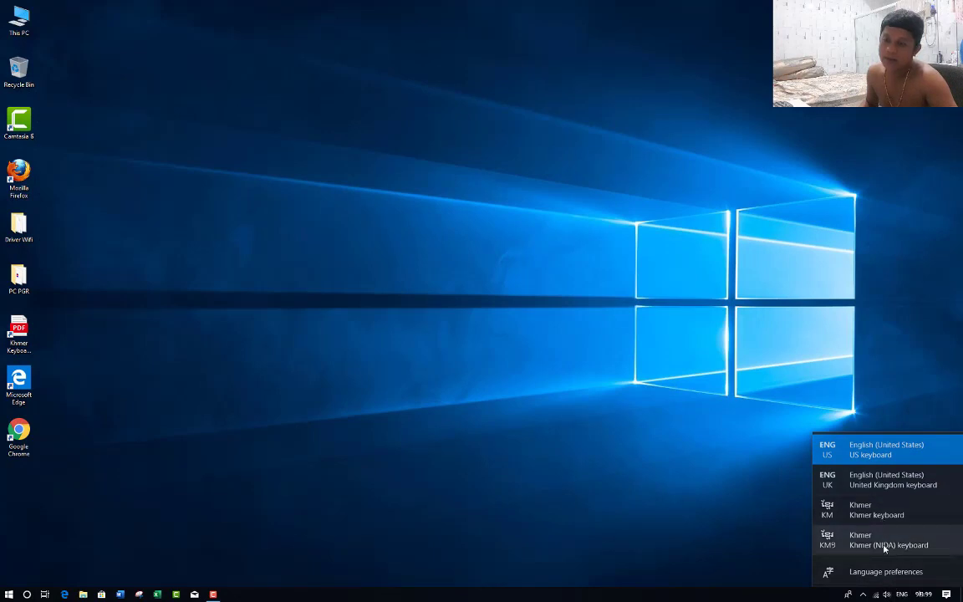
click(560, 503)
Switch to Word and enter the English test text "sdfafsafdsa" in a blank document, dismissing the Google Drive plug-in notice.
click(120, 594)
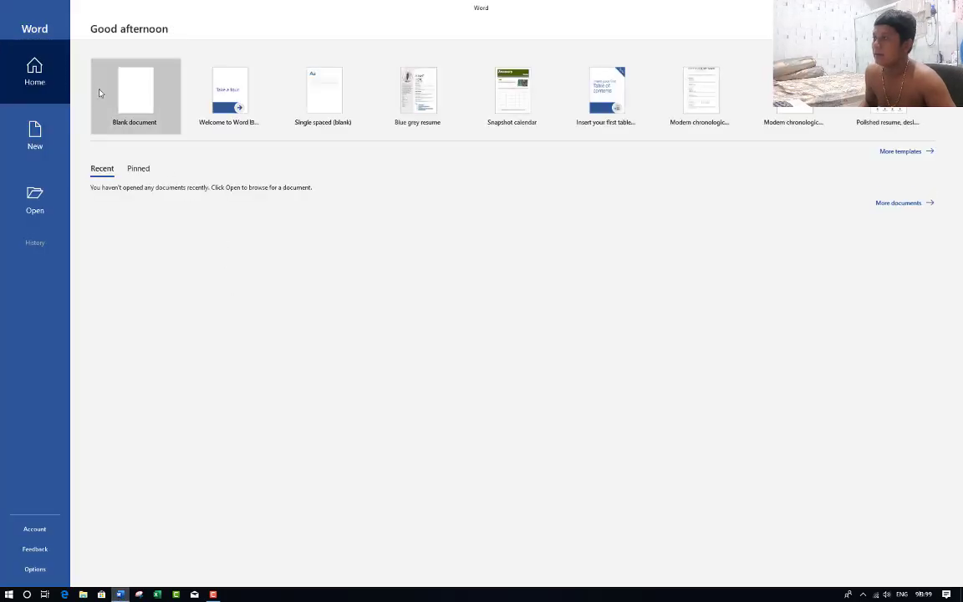
click(129, 103)
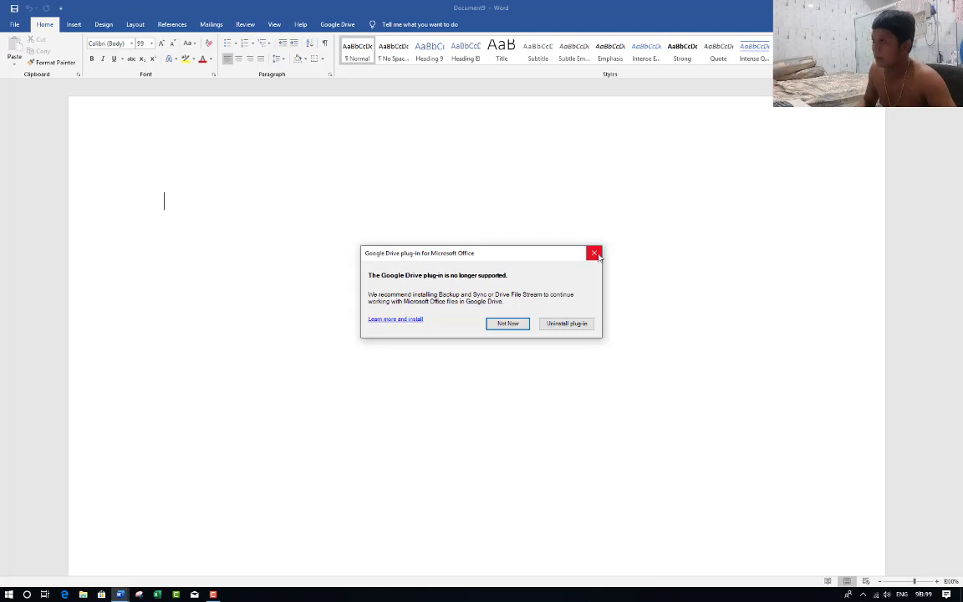
click(593, 252)
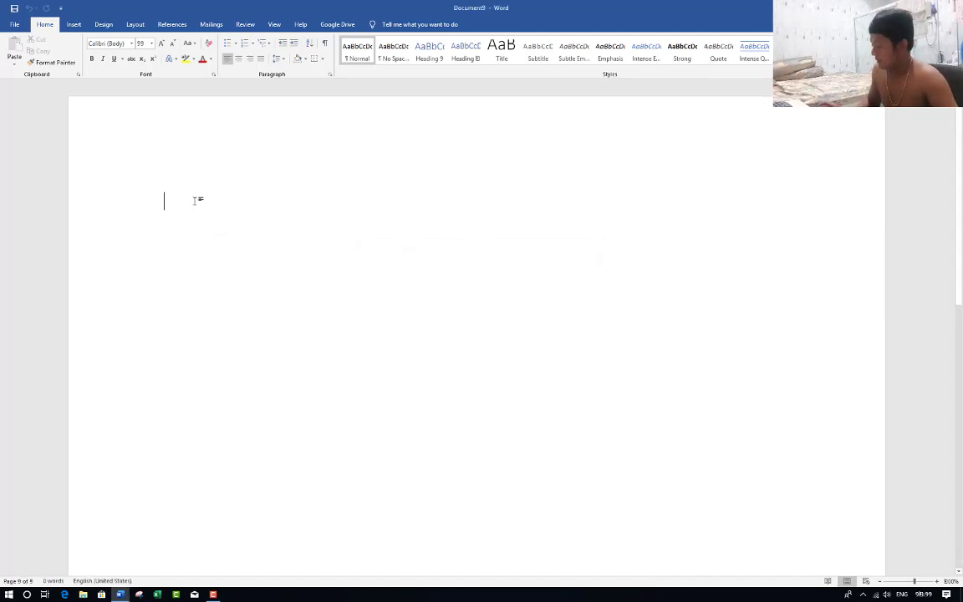
text(sdfafsafdsa)
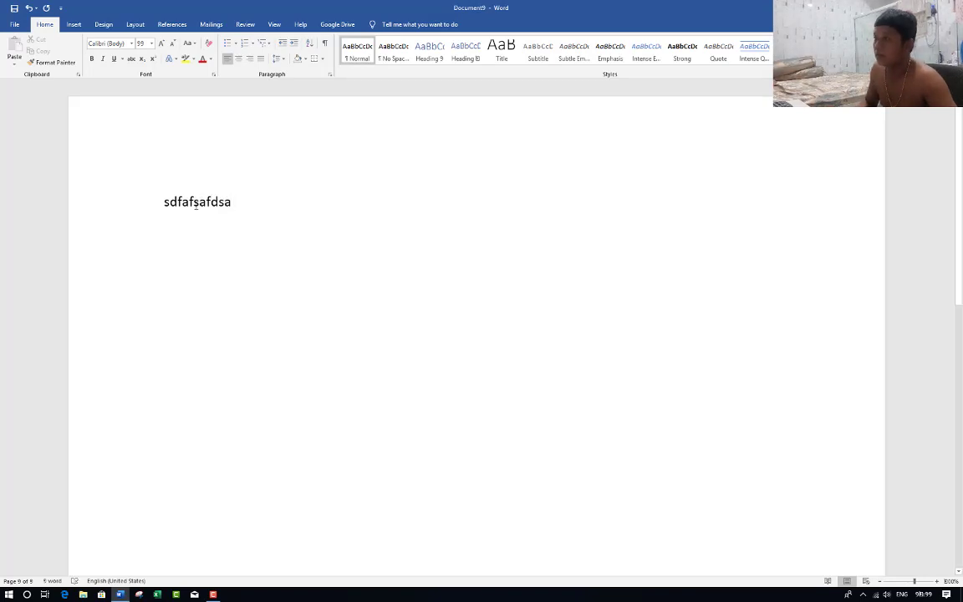
Switch the input language to Khmer, enter a few Khmer test characters after the English text, and delete those Khmer characters.
key(alt+shift)
text(សដាថដសាថដសា)
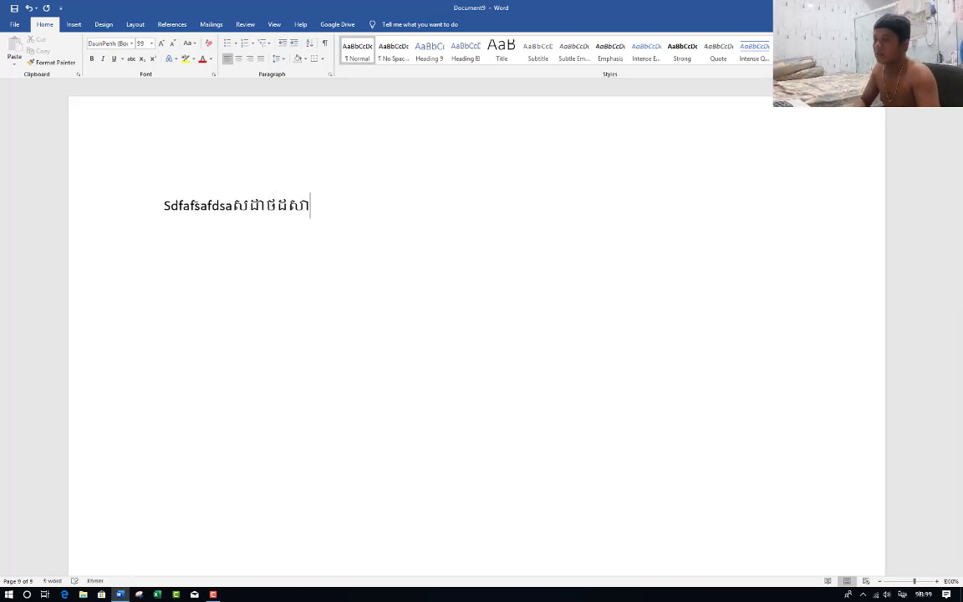
key(BackSpace)
key(BackSpace)
key(BackSpace)
key(BackSpace)
key(BackSpace)
key(BackSpace)
key(BackSpace)
key(BackSpace)
key(BackSpace)
key(BackSpace)
key(BackSpace)
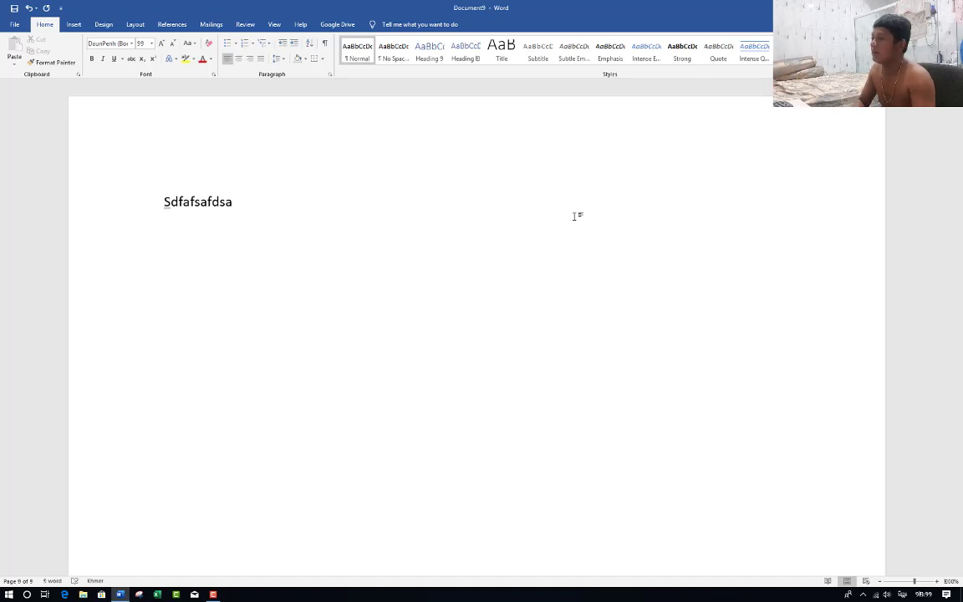
text(ព្រ)
key(BackSpace)
key(BackSpace)
key(BackSpace)
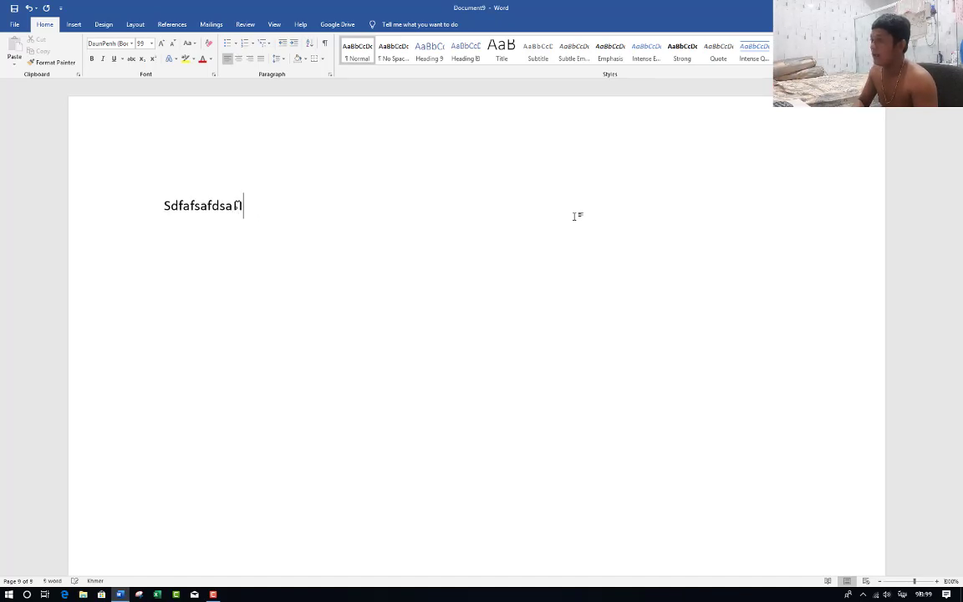
text(ណ)
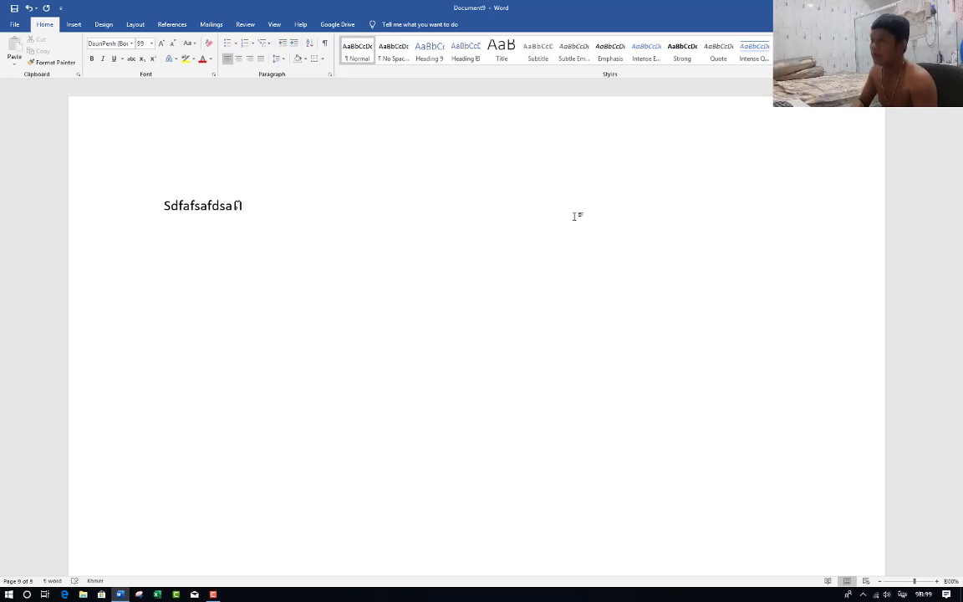
text(្)
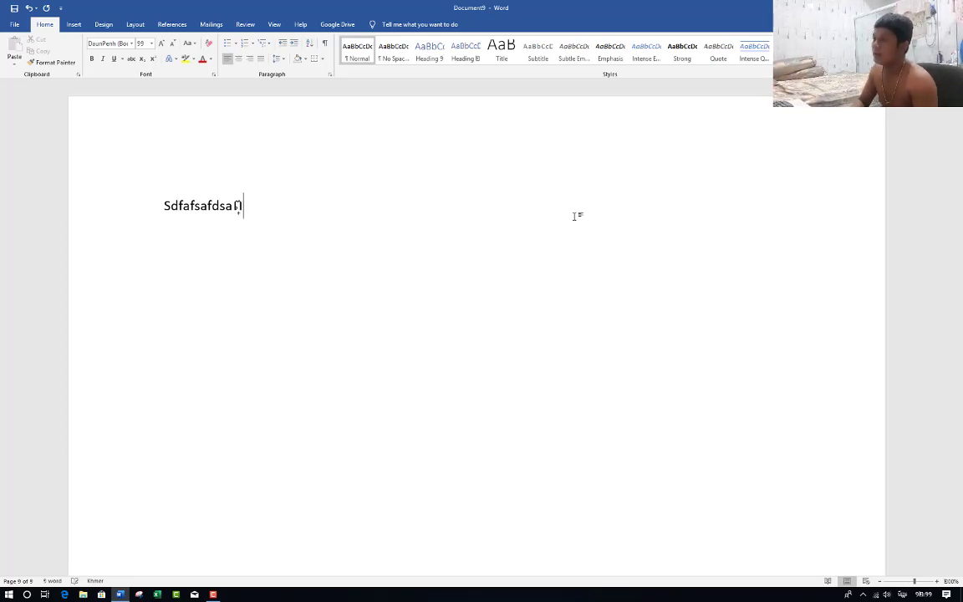
key(BackSpace)
key(BackSpace)
Enter the Khmer text "ព្រះរាជាណាច្រកម្ពុជា" directly after the English test text.
text(ព្រះរាជាណាច្រ)
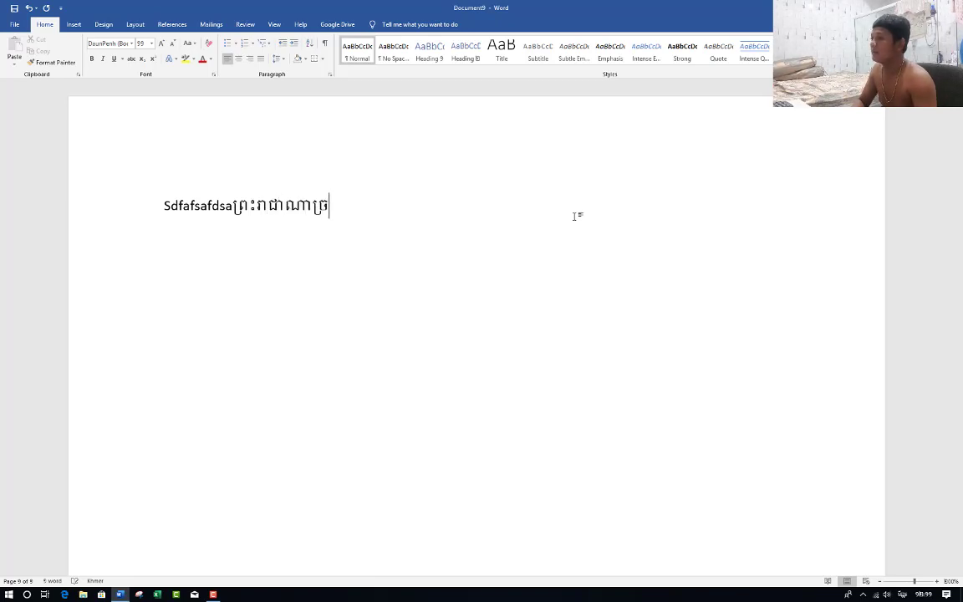
text(កម)
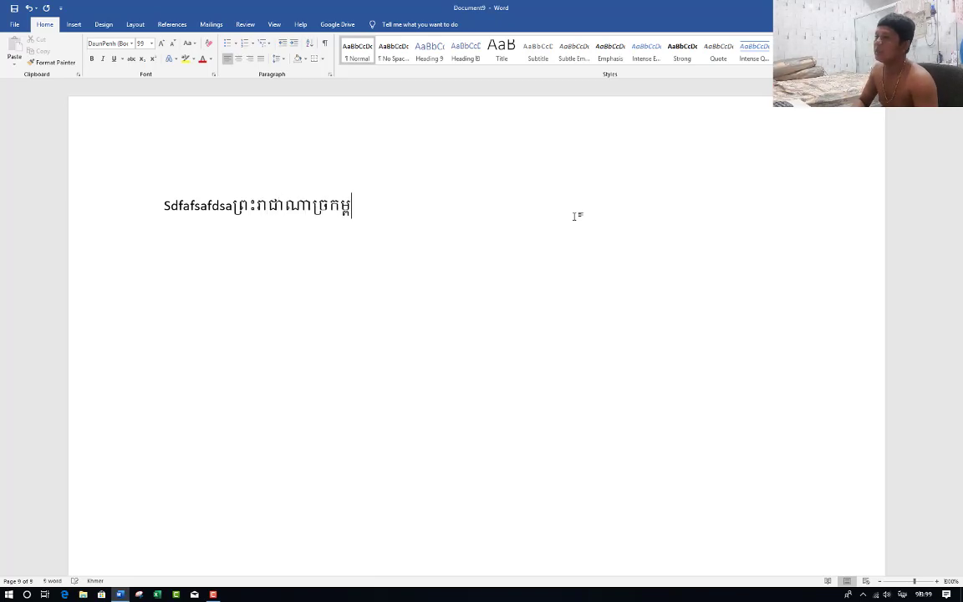
text(្ពុជា)
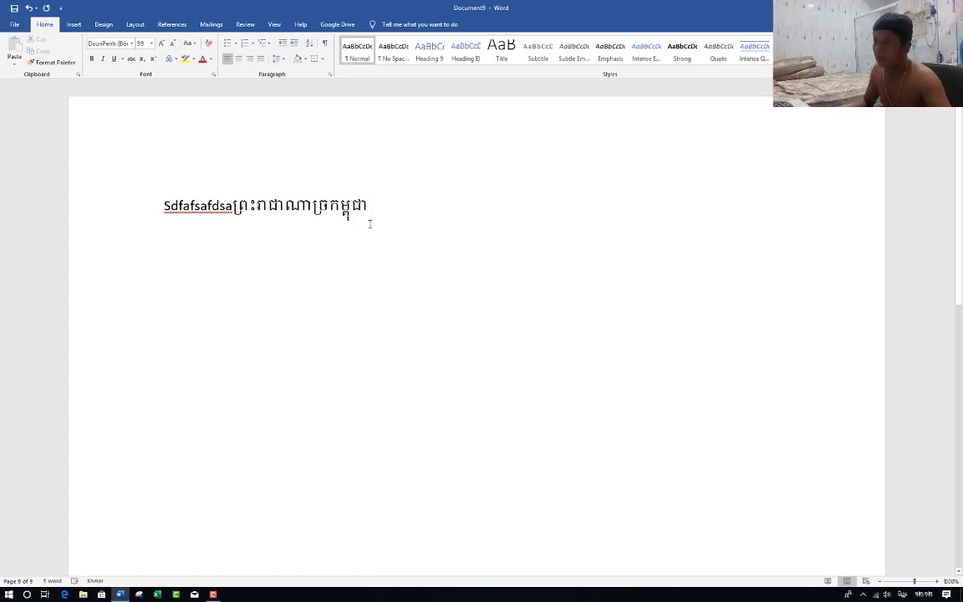
Alternate between English and Khmer input, appending "dsgfdsgfsdgfds", "ងសដងថដសងថដសង", "gdsgfdsgfsd" and "សដាថដសថដ" to the line.
key(alt+shift)
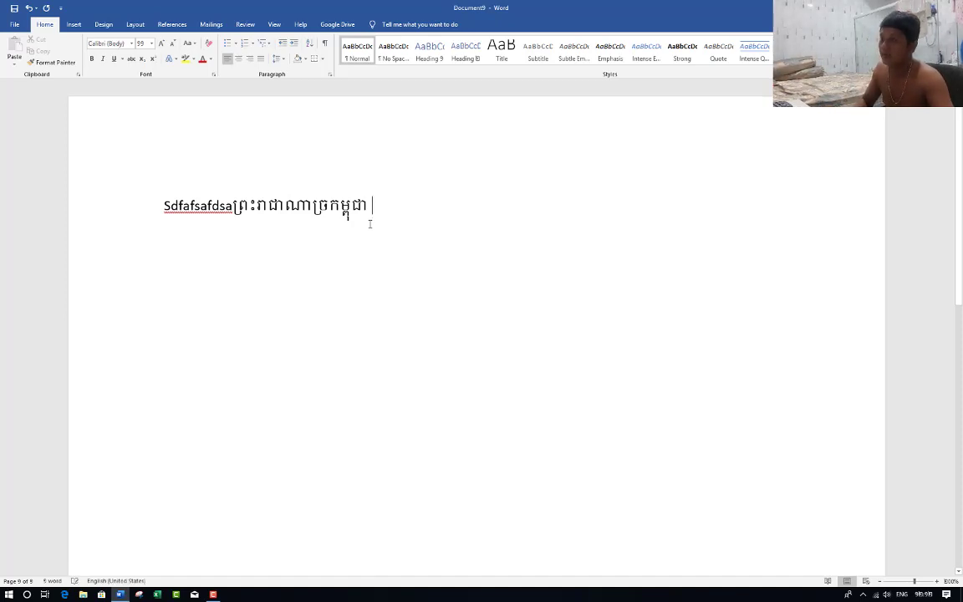
text(dsgfdsgfsdgfds)
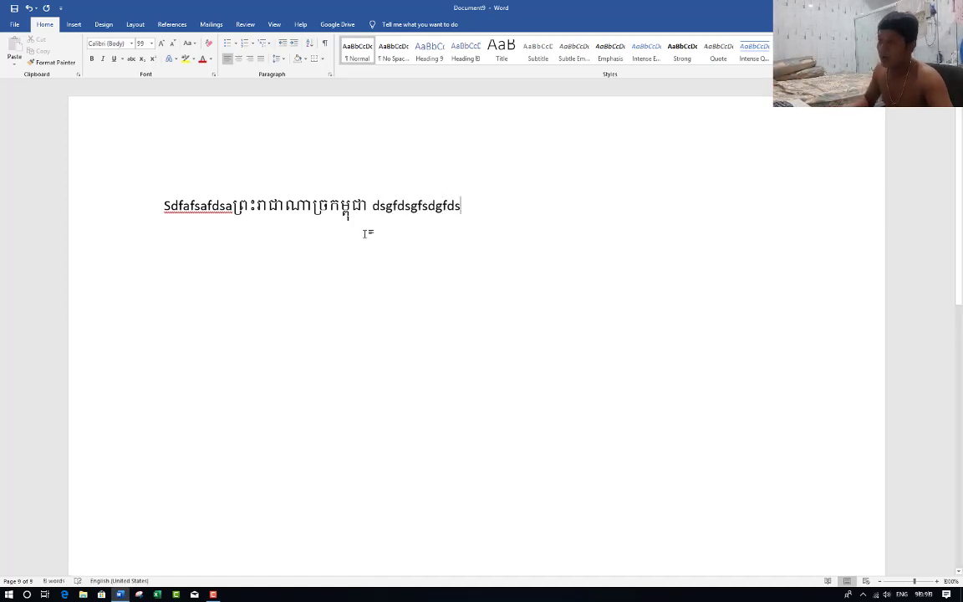
key(alt+shift)
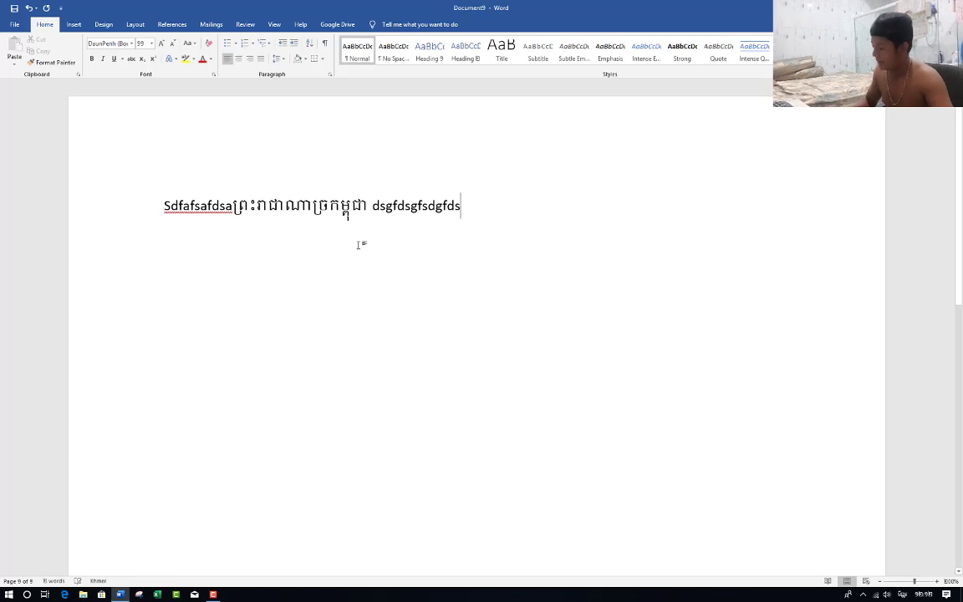
text(ងសដងថដសងថដសង)
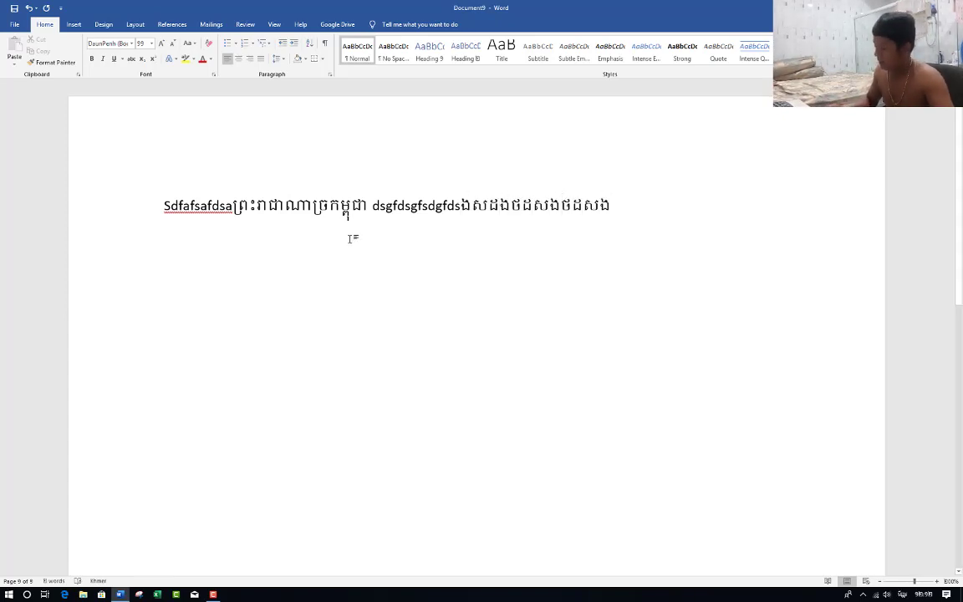
key(alt+shift)
text(gdsgfdsgfsd)
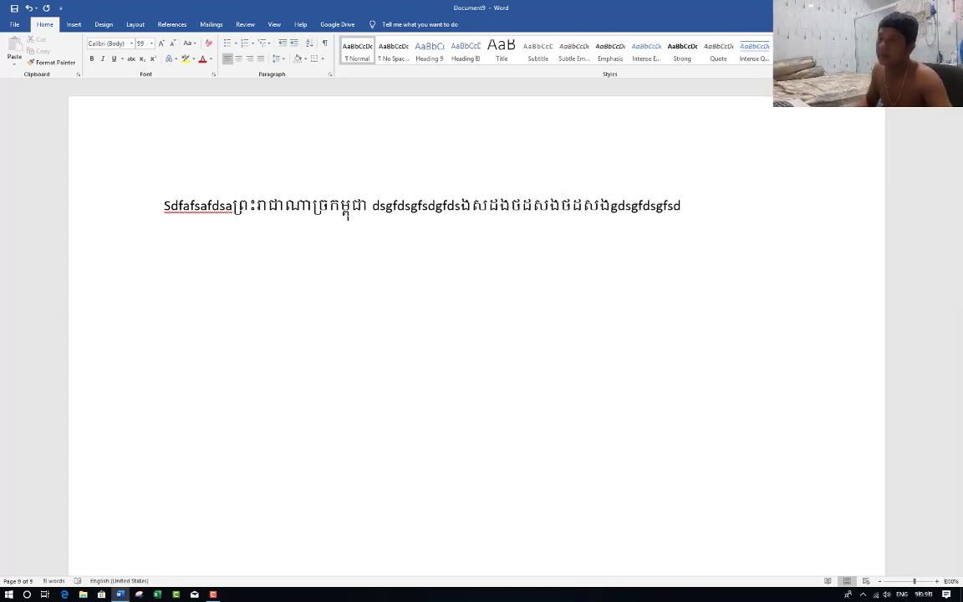
key(alt+shift)
text(សដាថដសថដ)
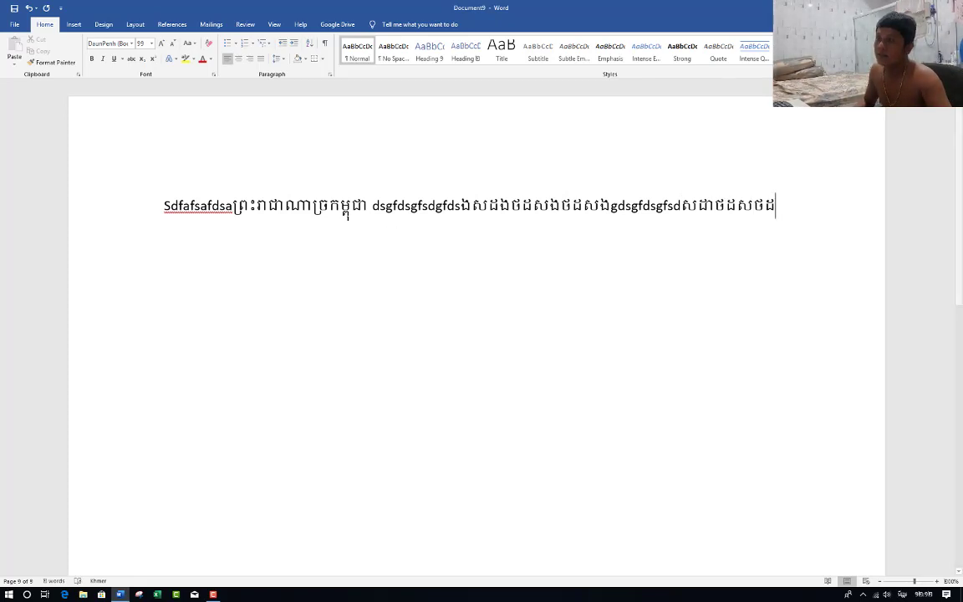
Close Word without saving the test document and refresh the desktop.
key(alt+F4)
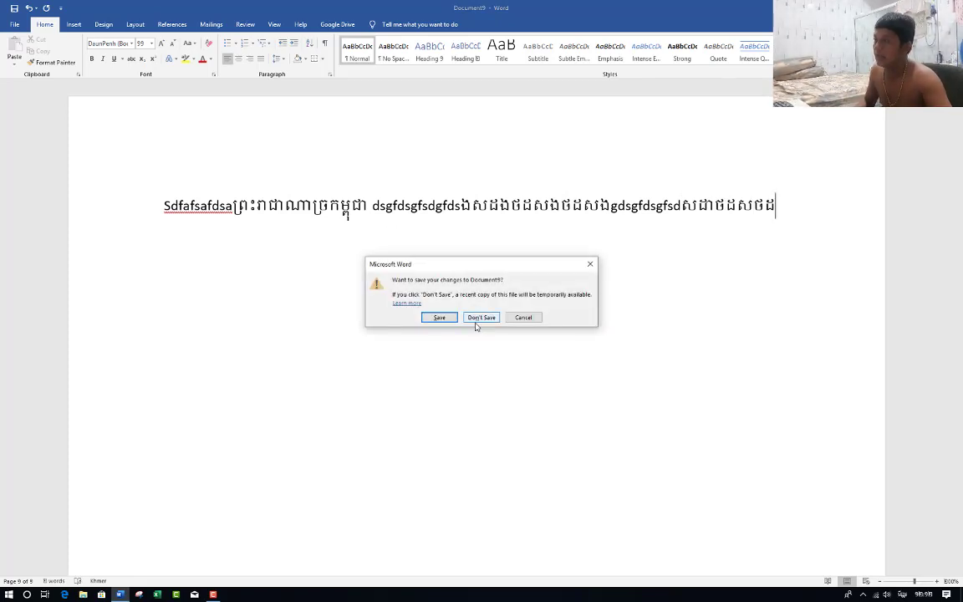
click(478, 319)
right_click(237, 202)
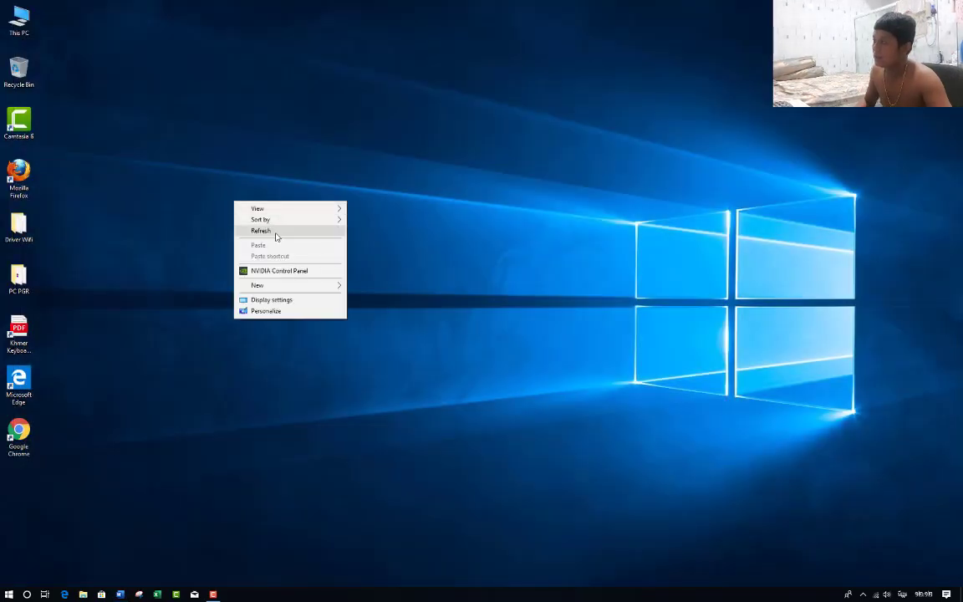